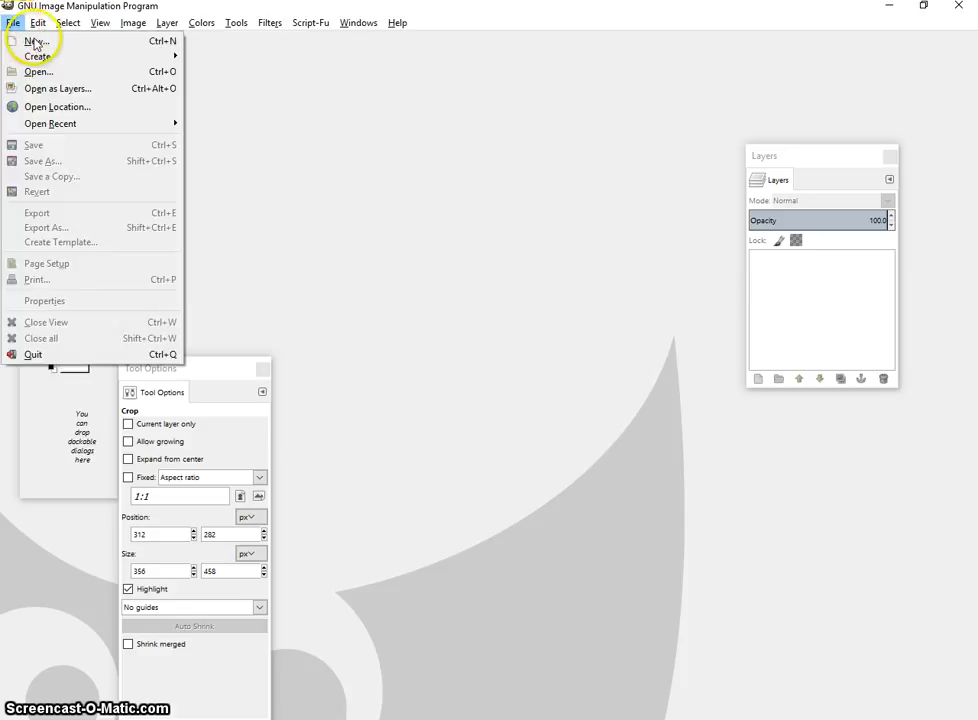
- Create a new 1000 × 1000 px image filled with transparency
left_click(41, 45)
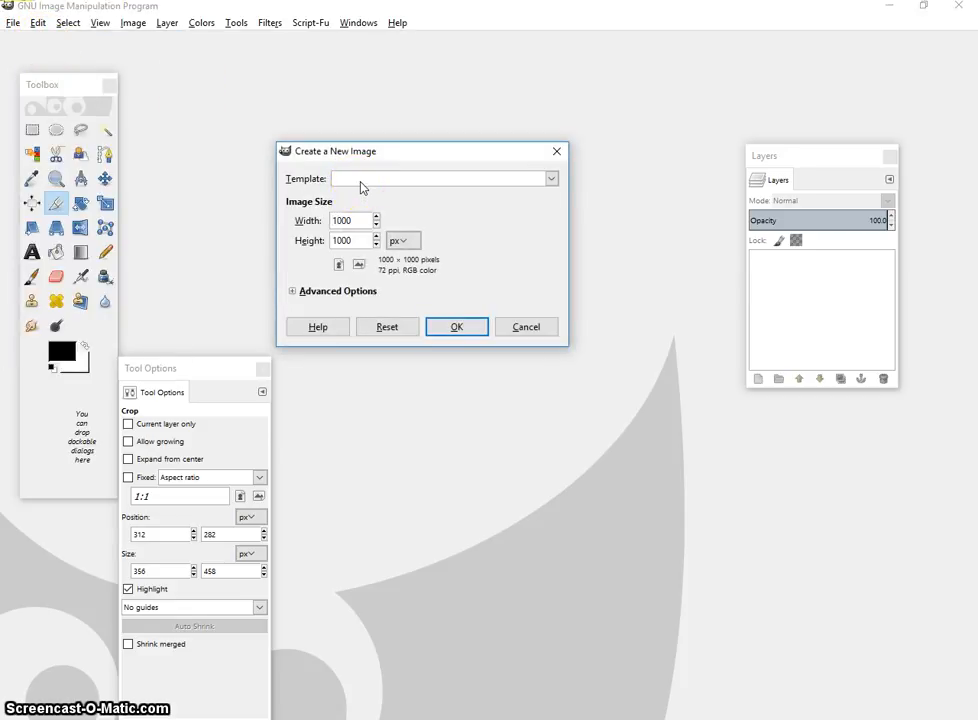
left_click(379, 199)
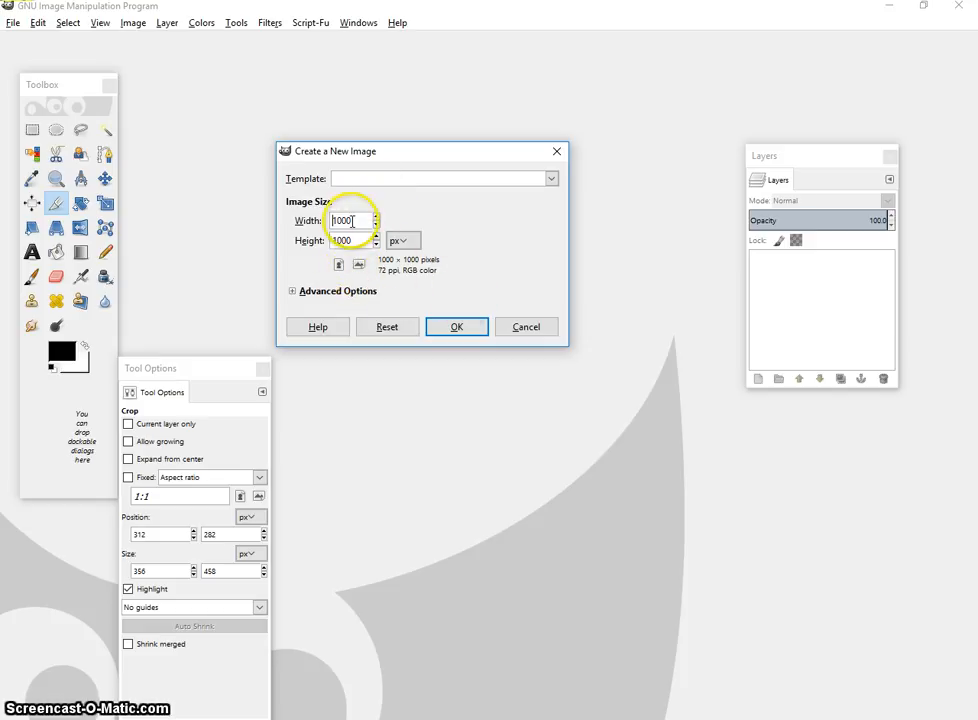
left_click(293, 292)
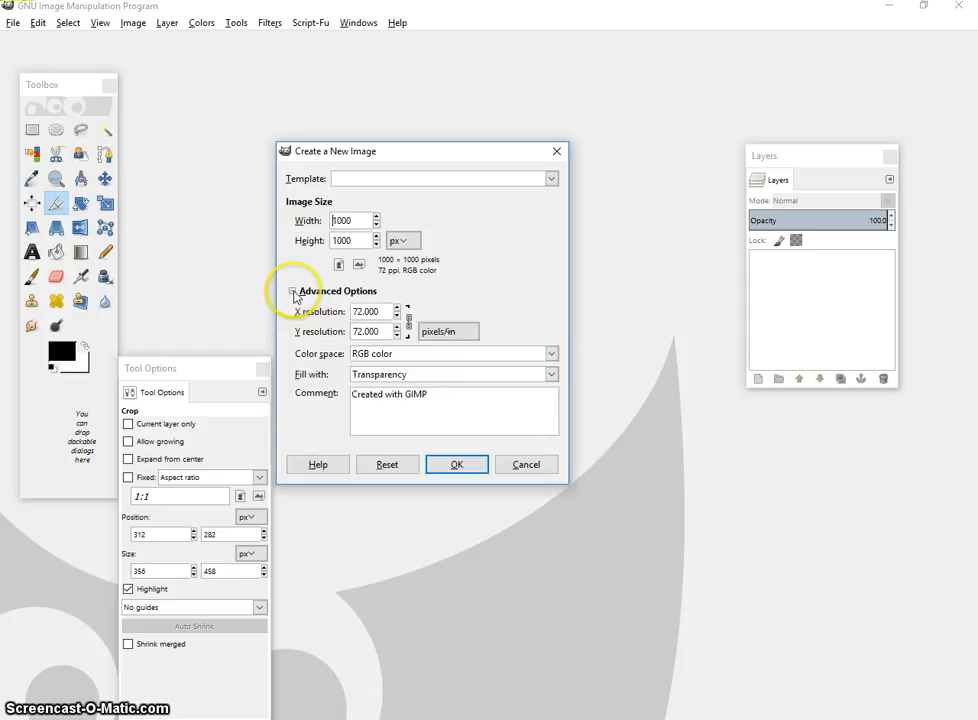
left_click(423, 377)
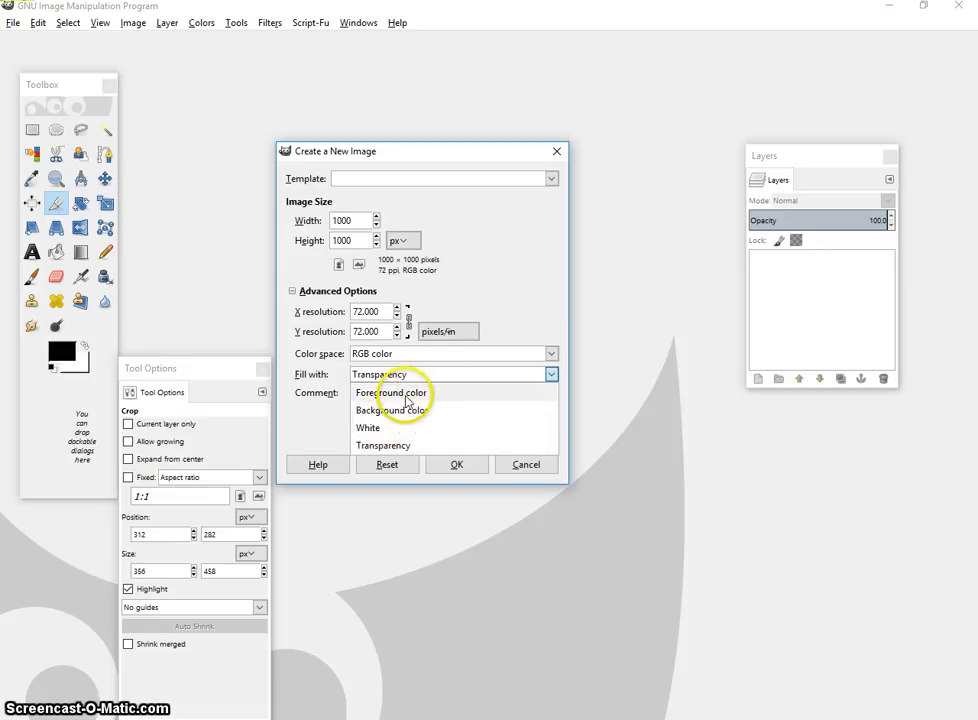
left_click(341, 378)
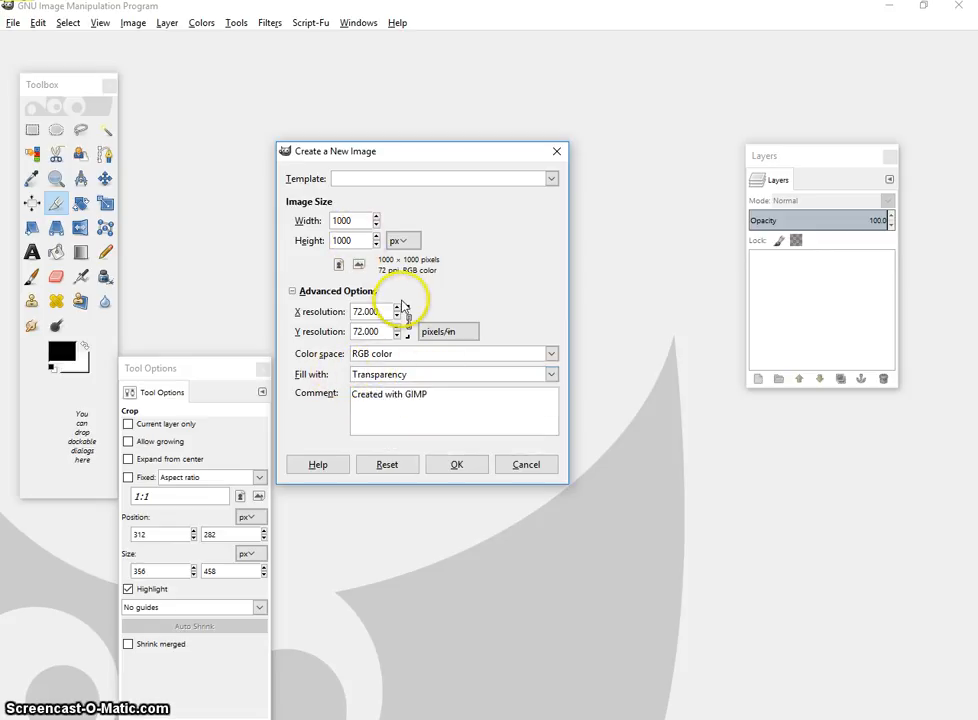
left_click(452, 466)
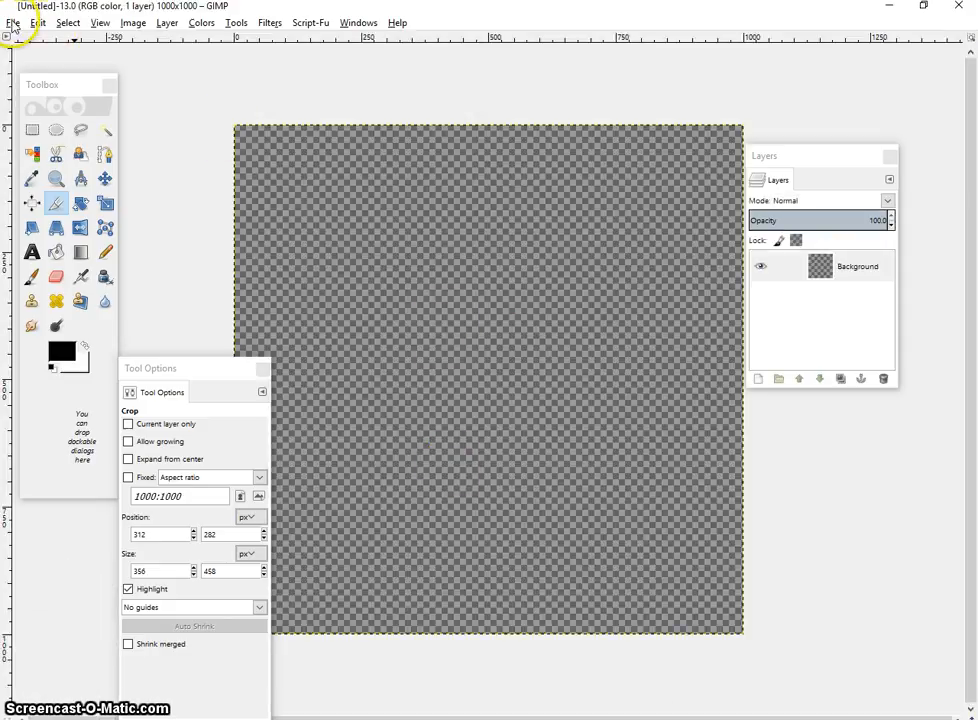
- Open redwood bg.png as a new layer in the blank image
left_click(13, 23)
left_click(38, 72)
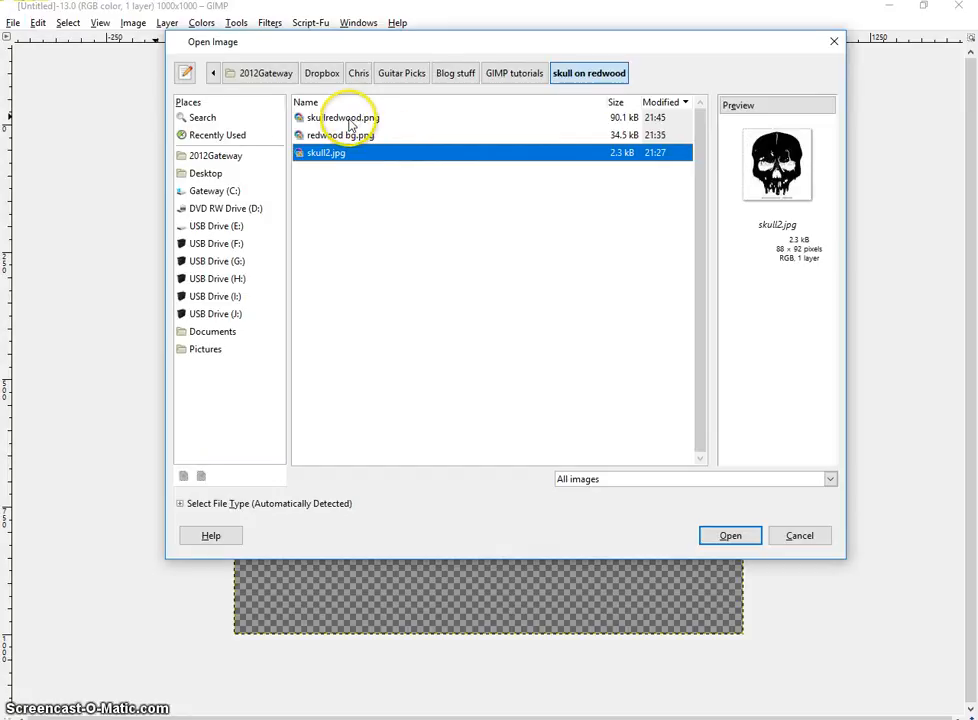
left_click(349, 117)
left_click(368, 136)
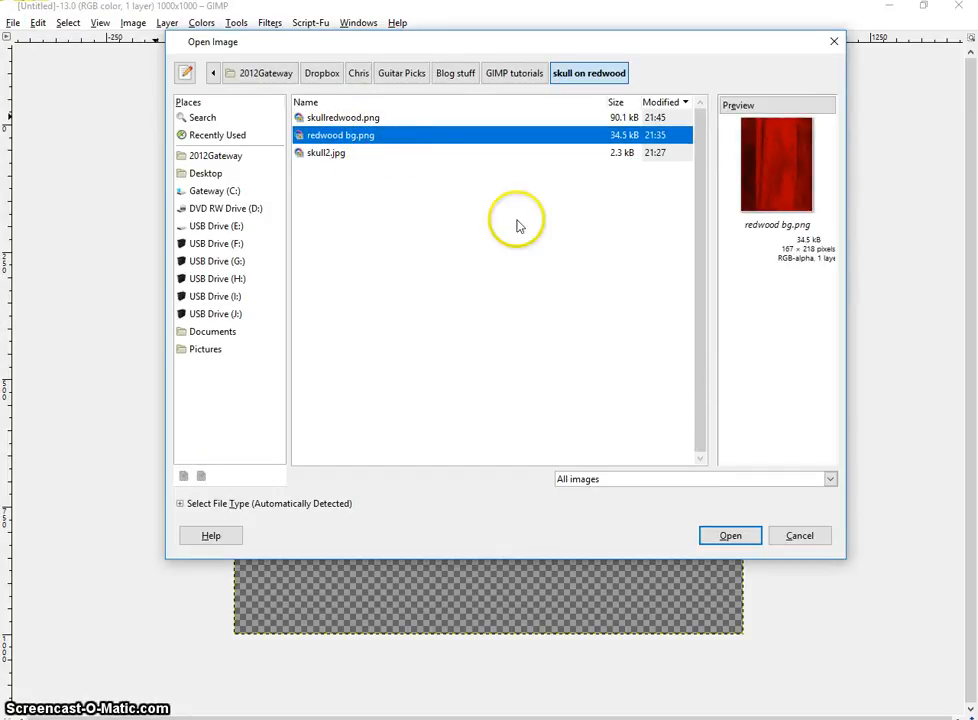
left_click(730, 537)
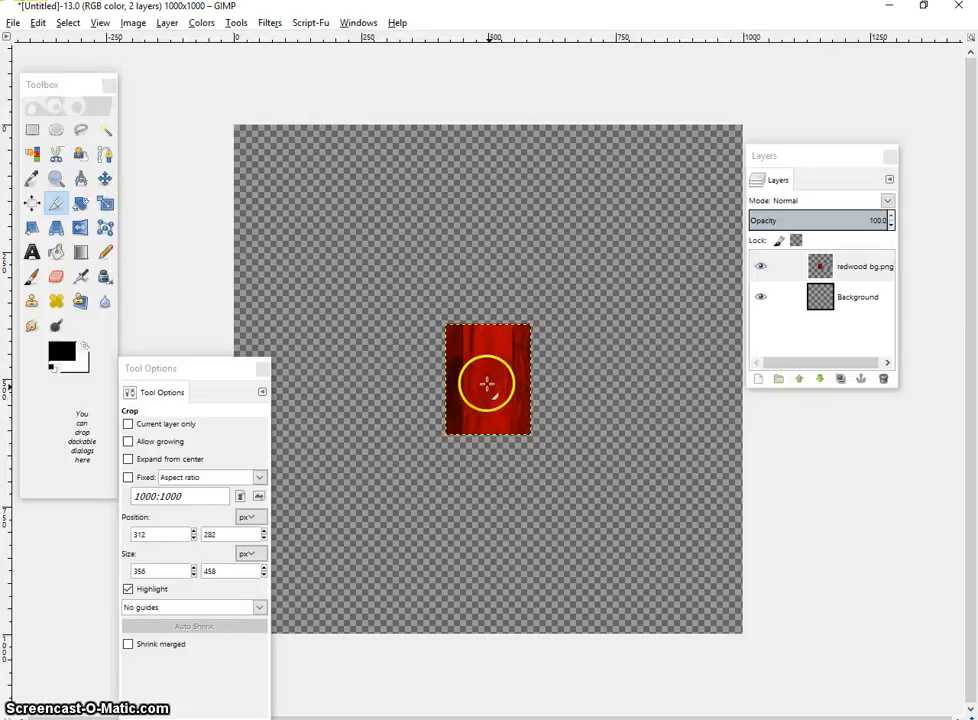
- Scale the redwood layer up proportionally to about 377 × 492 px
left_click(105, 205)
left_click(495, 378)
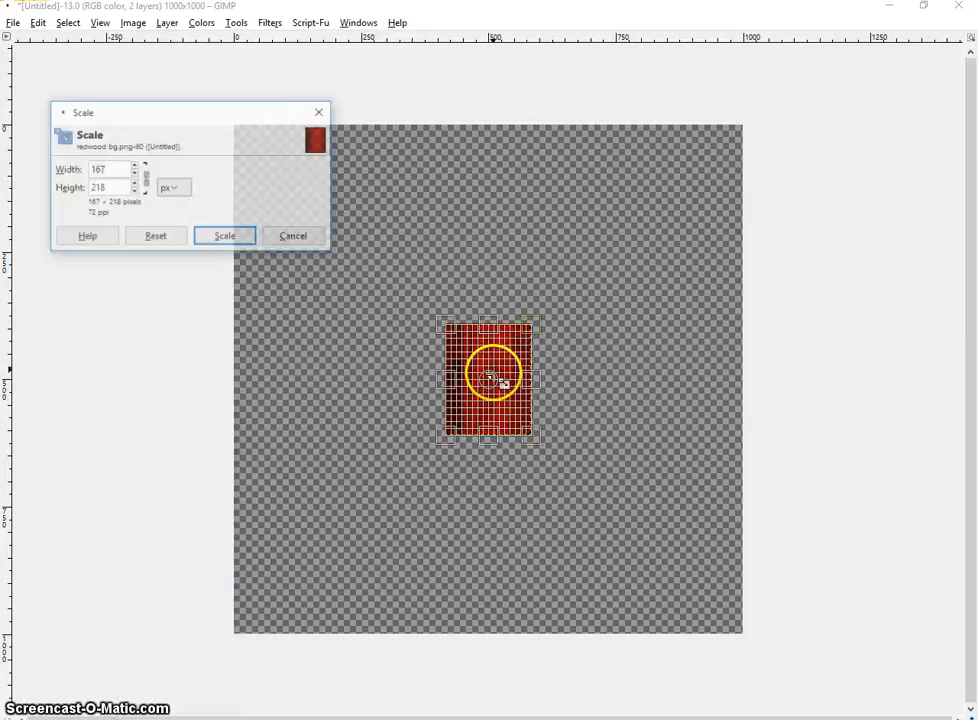
key("Tab")
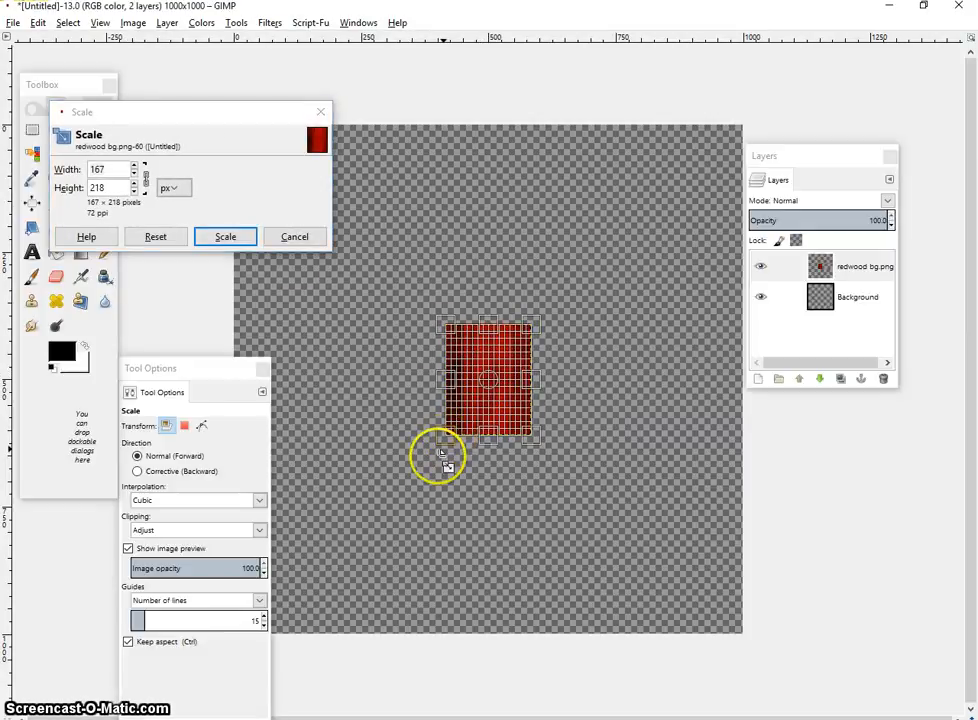
left_click_drag(437, 458, 383, 519)
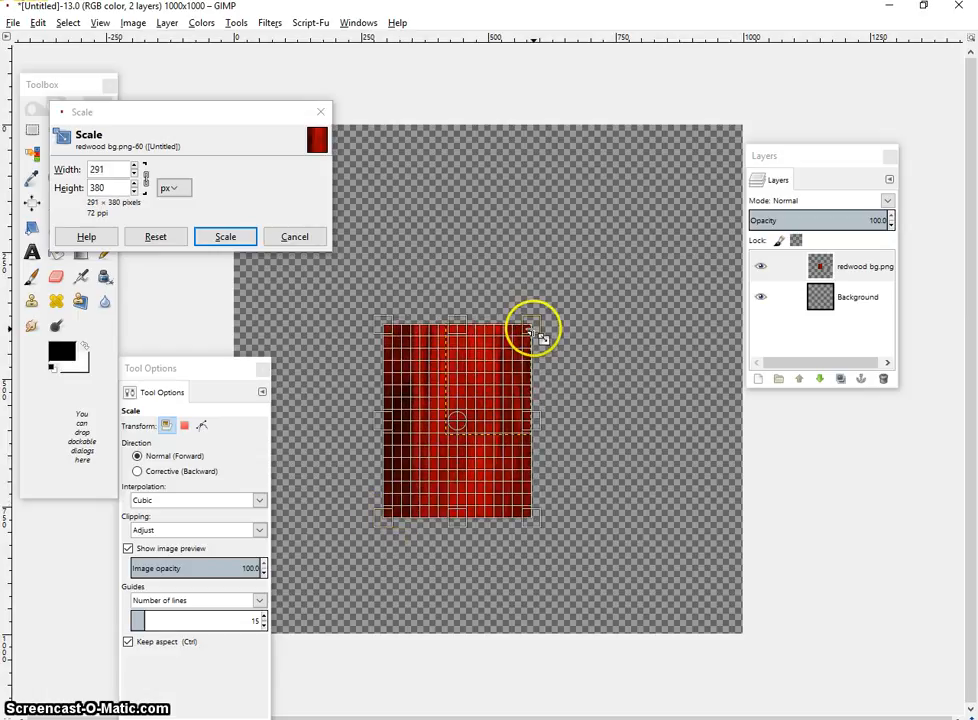
left_click_drag(547, 311, 578, 273)
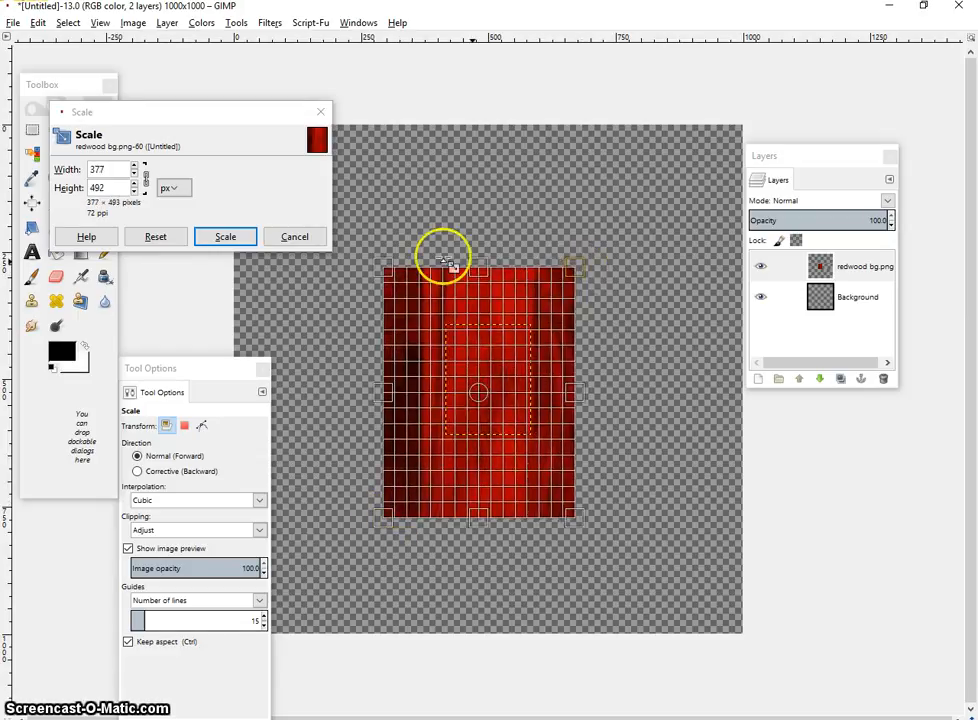
key("Tab")
left_click(226, 237)
- Switch to the browser to view the save options of the dripping skull silhouette in the search results, and return to GIMP
key("Tab")
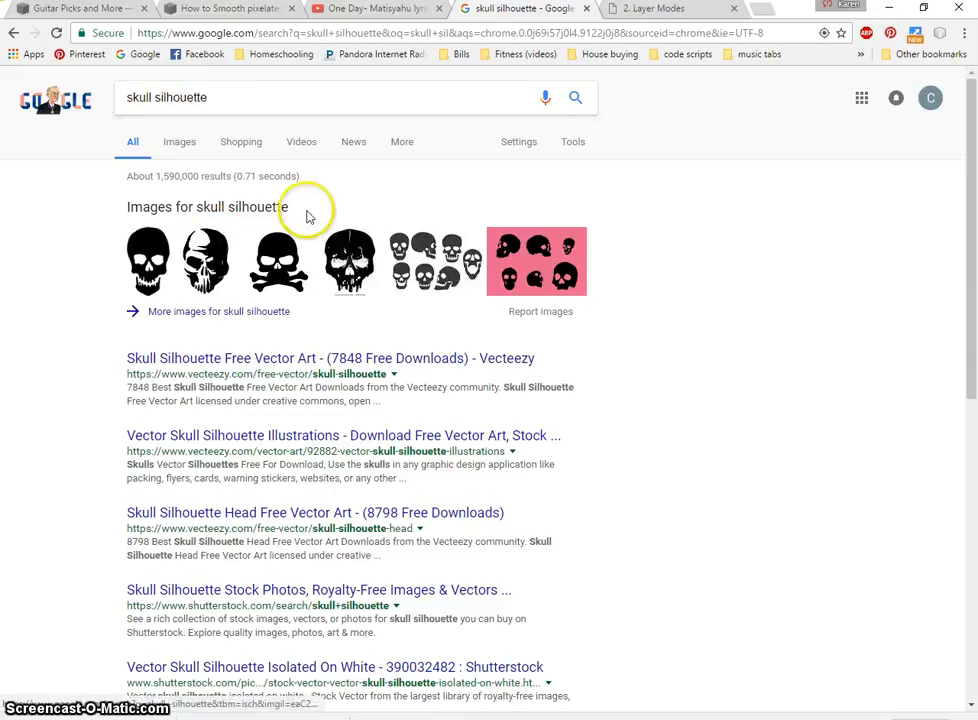
right_click(357, 258)
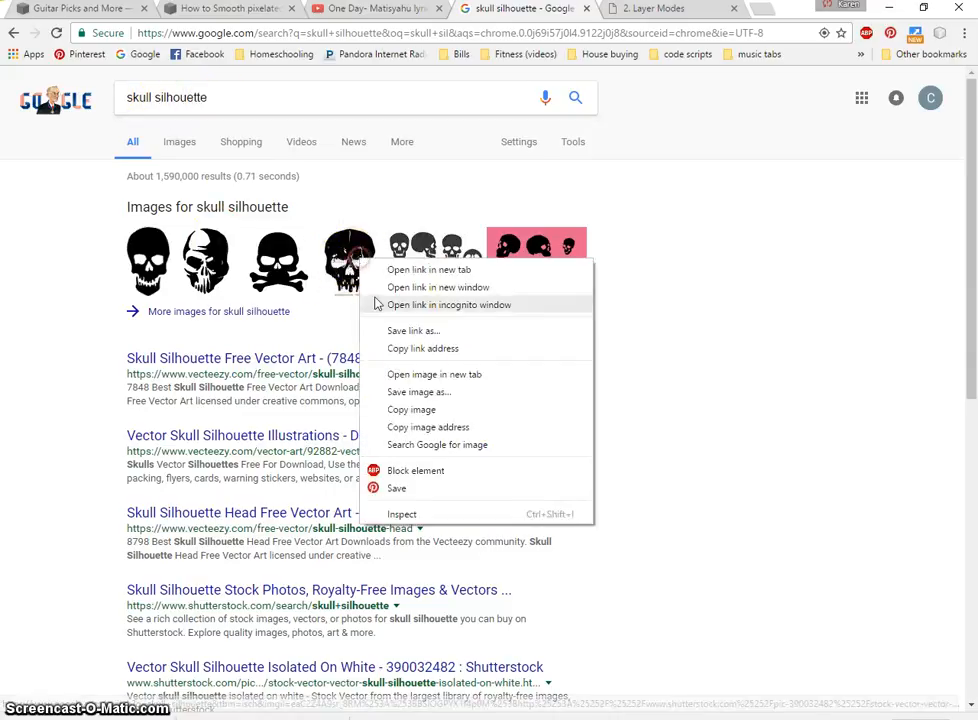
left_click(888, 8)
left_click(888, 8)
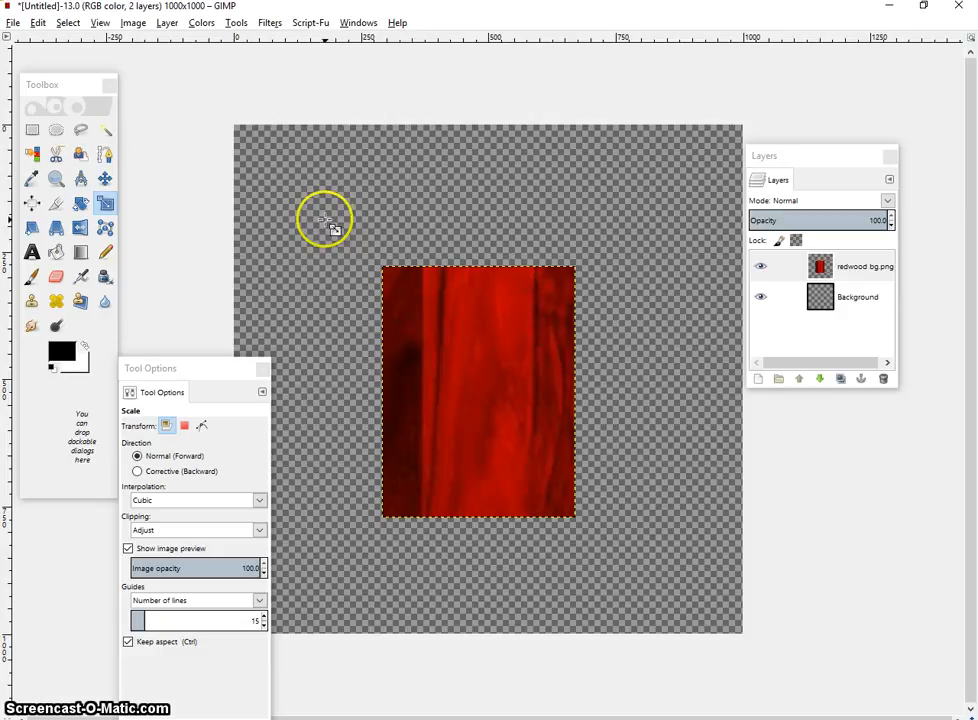
- Open skull2.jpg as a new layer above the redwood layer
left_click(13, 24)
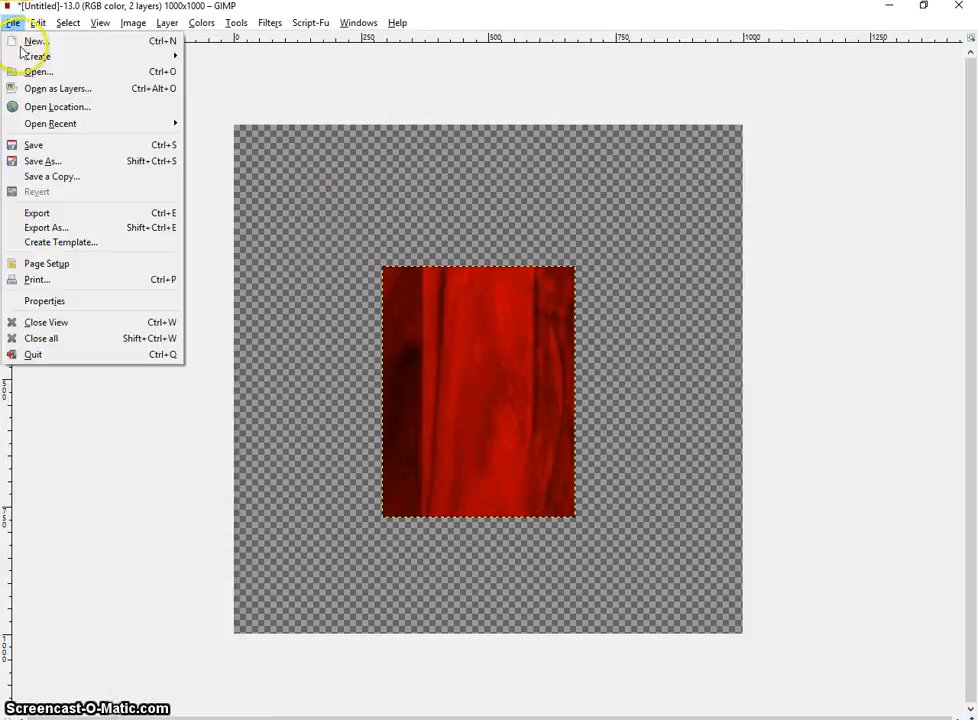
left_click(62, 94)
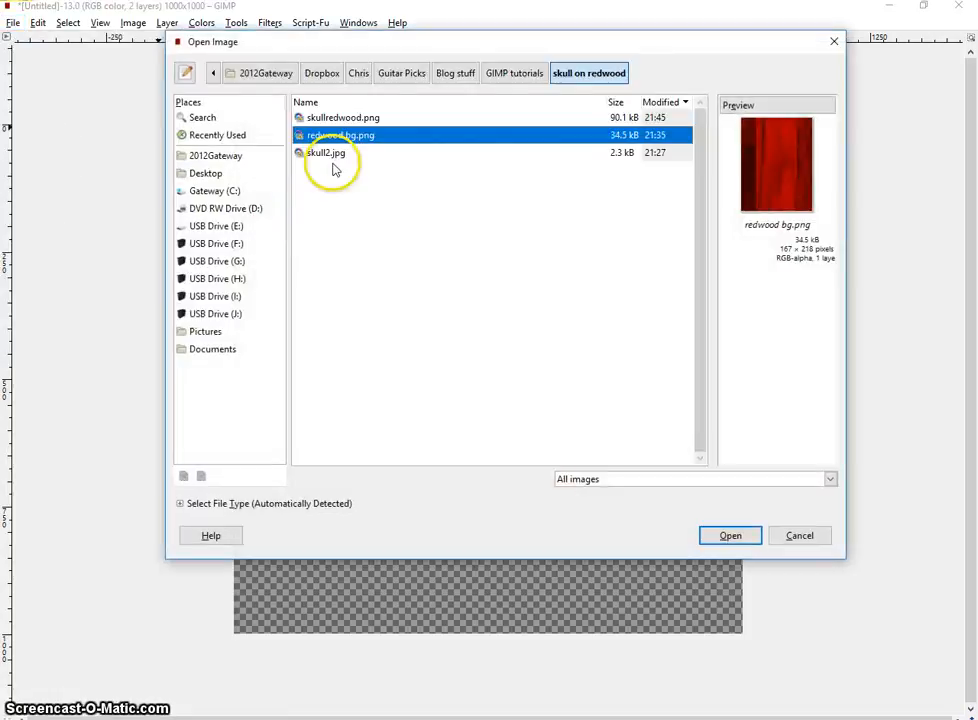
left_click(341, 160)
left_click(729, 535)
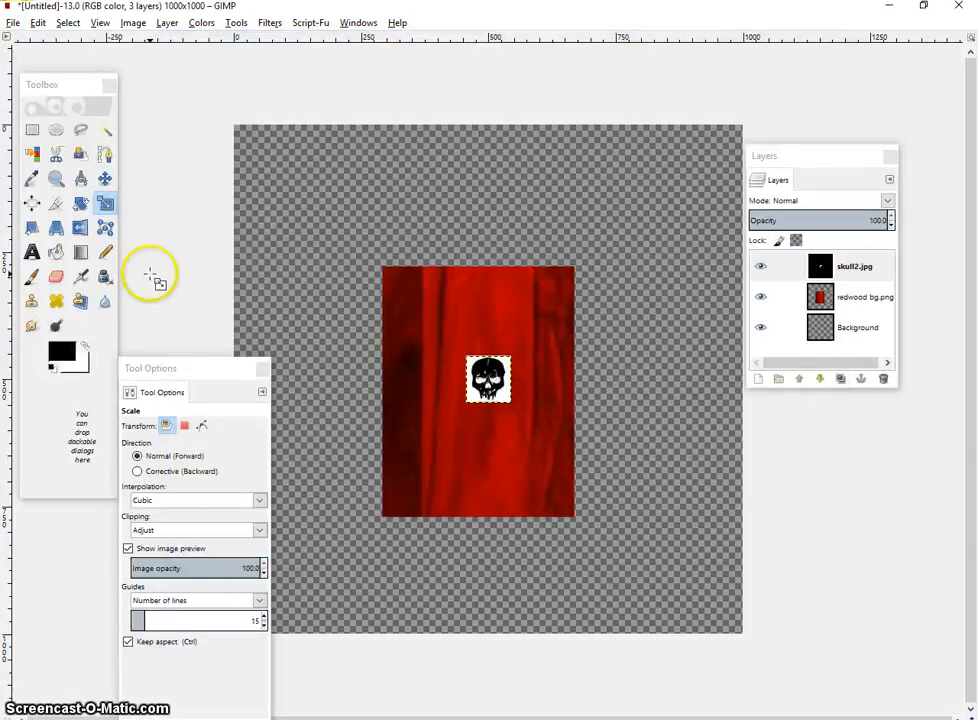
- Scale the skull layer up proportionally to about 259 × 271 px over the middle of the redwood
left_click(485, 381)
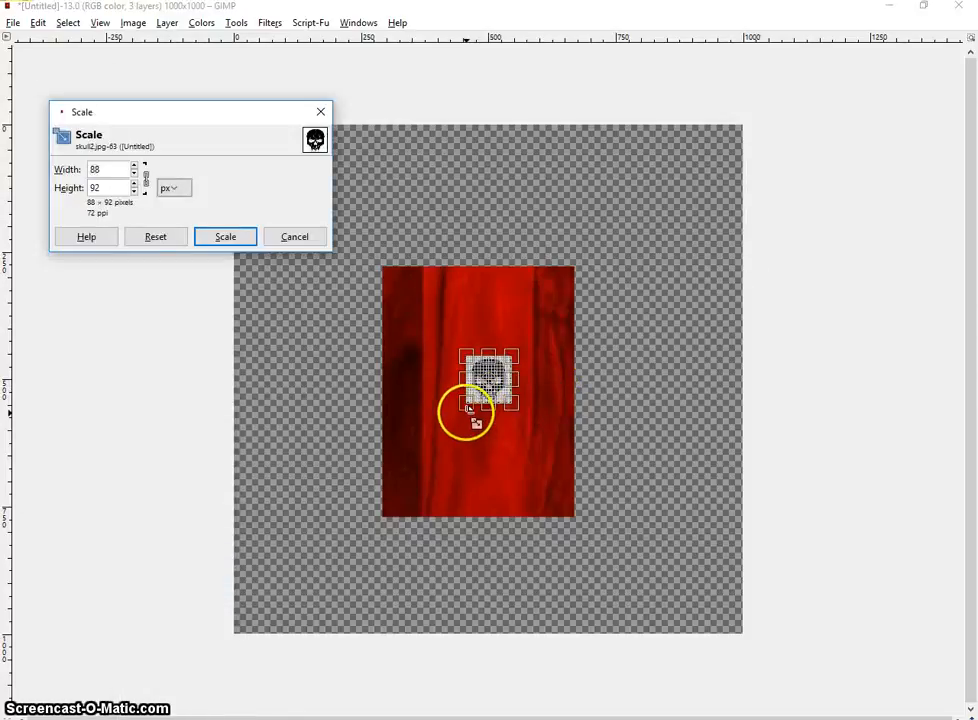
left_click_drag(464, 404, 424, 463)
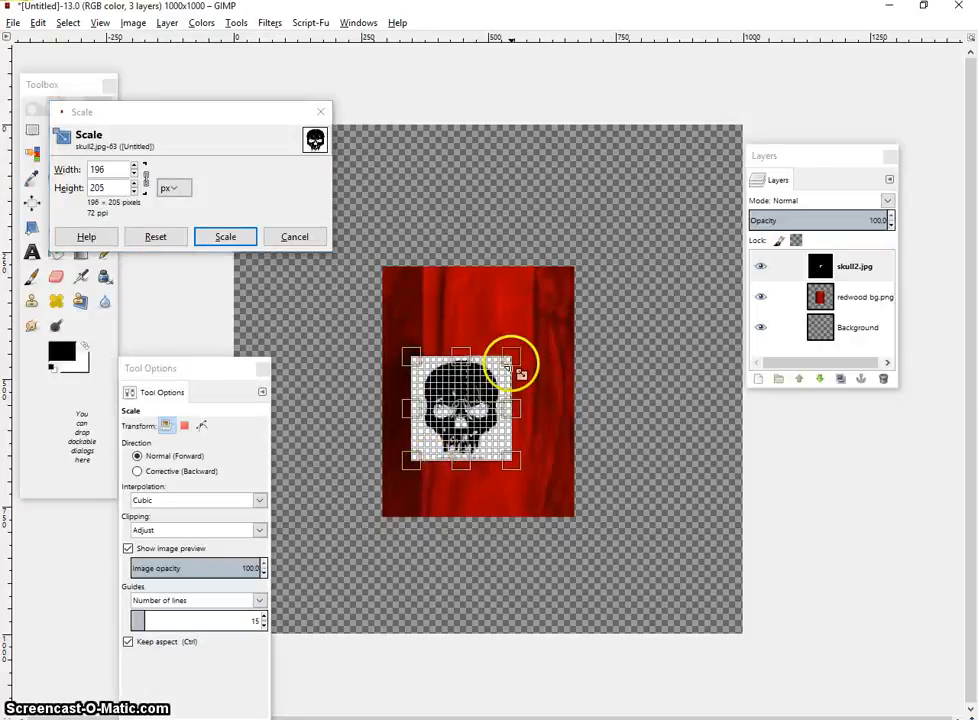
left_click_drag(511, 358, 545, 321)
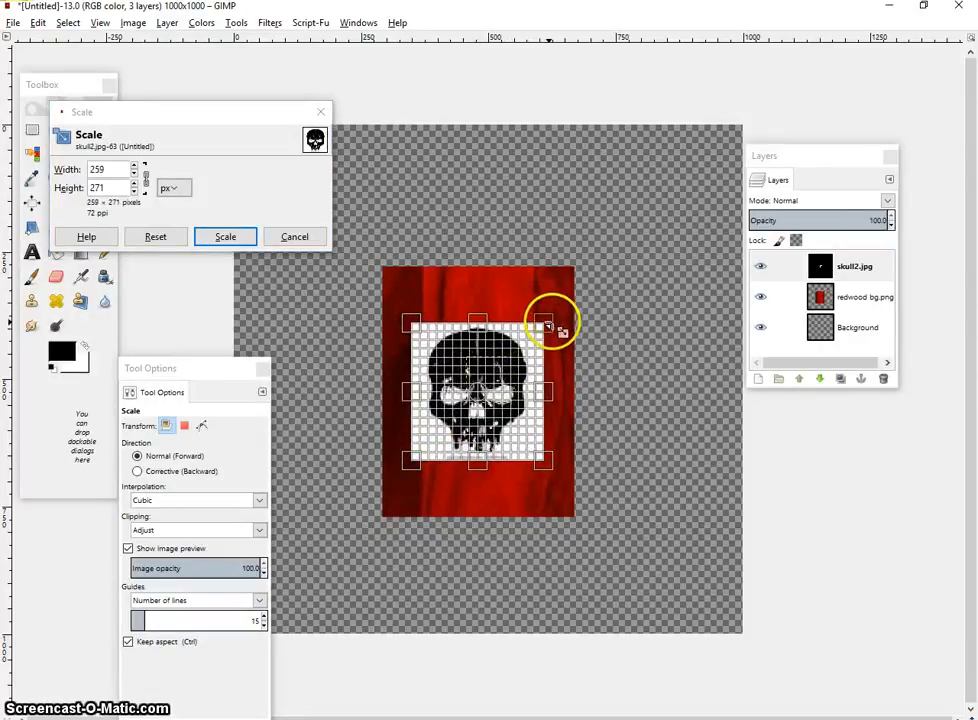
left_click(238, 235)
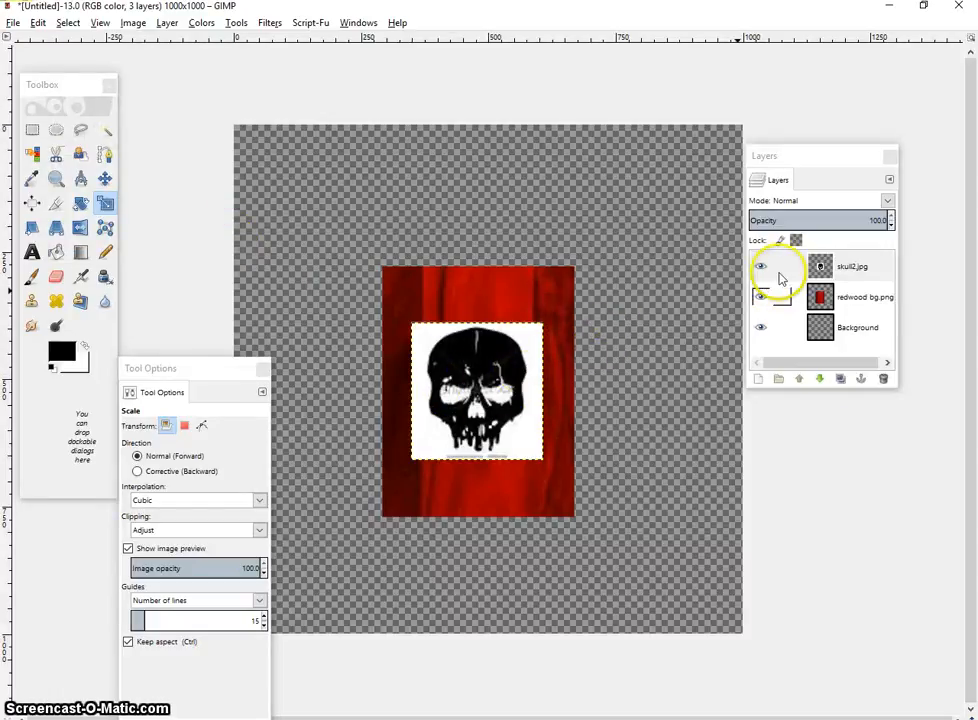
- Check the alpha channel options of the skull2.jpg layer
left_click(795, 270)
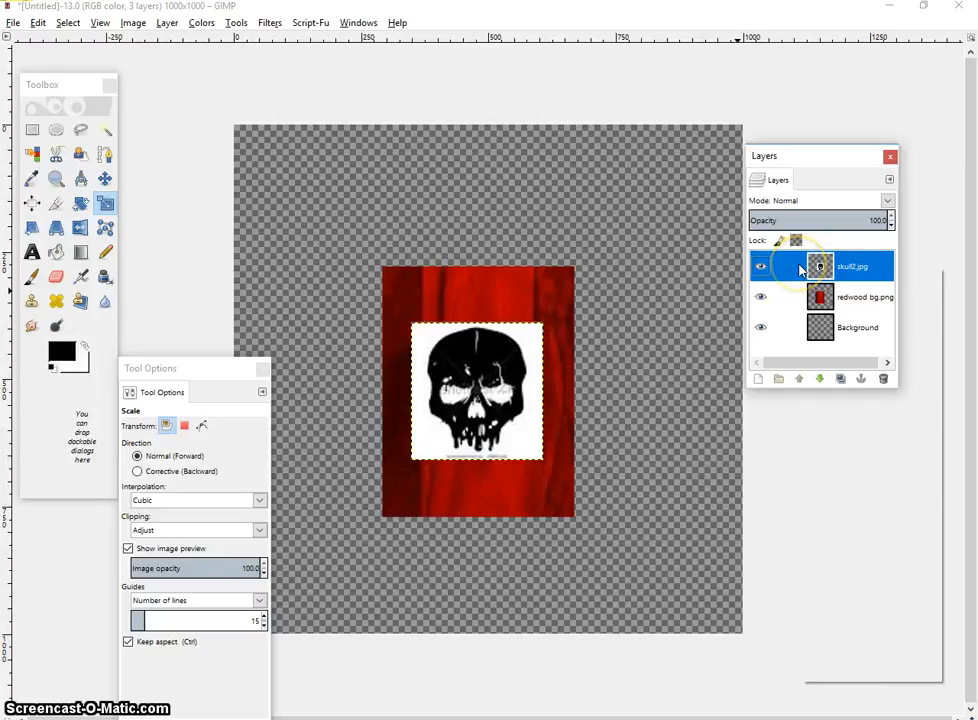
right_click(805, 267)
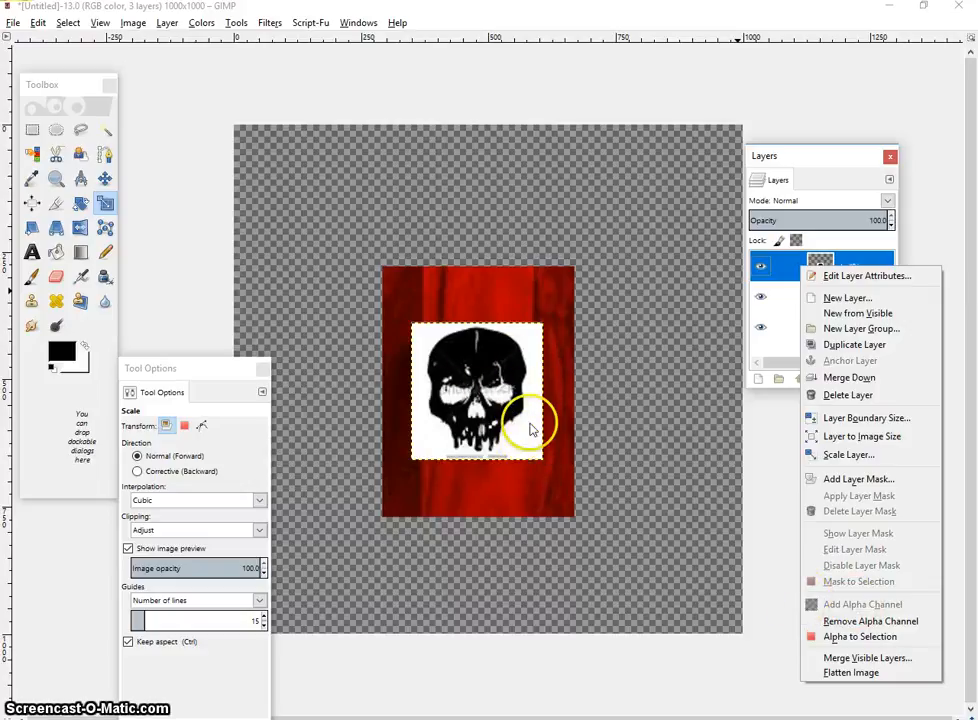
left_click(105, 130)
- Select the white area around the skull with Fuzzy Select, and try a selection with the threshold raised to 173.7
left_click(105, 130)
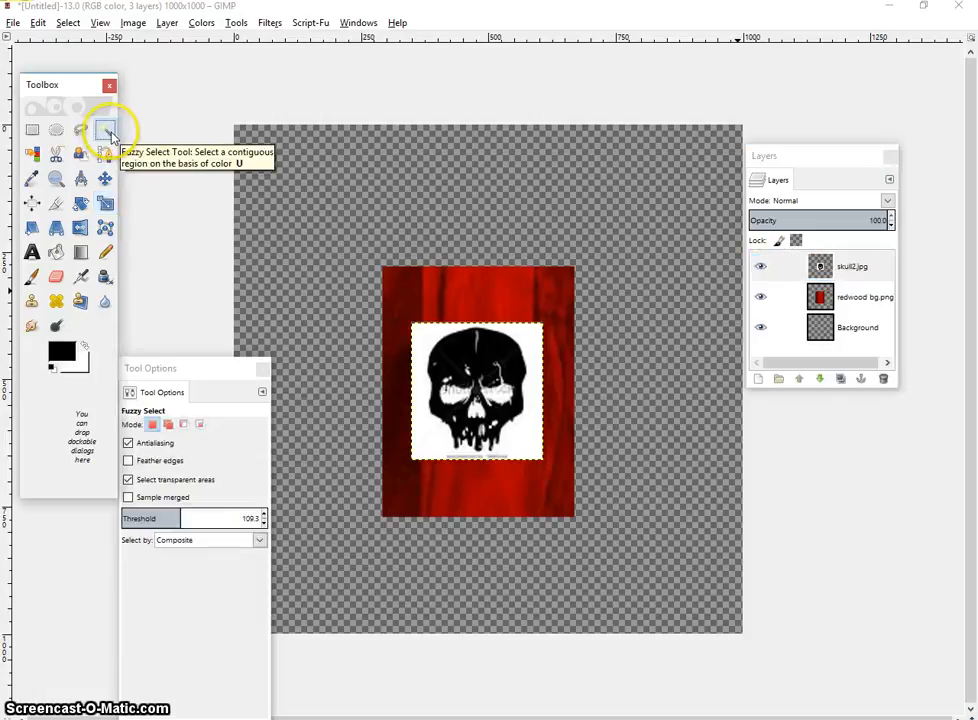
left_click(428, 441)
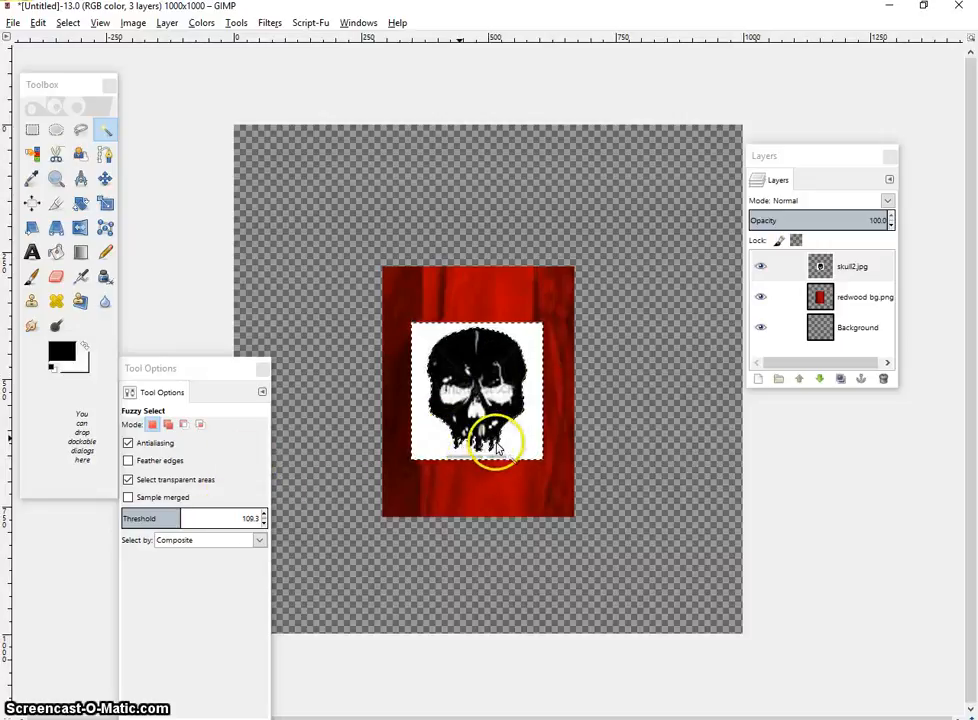
left_click(216, 517)
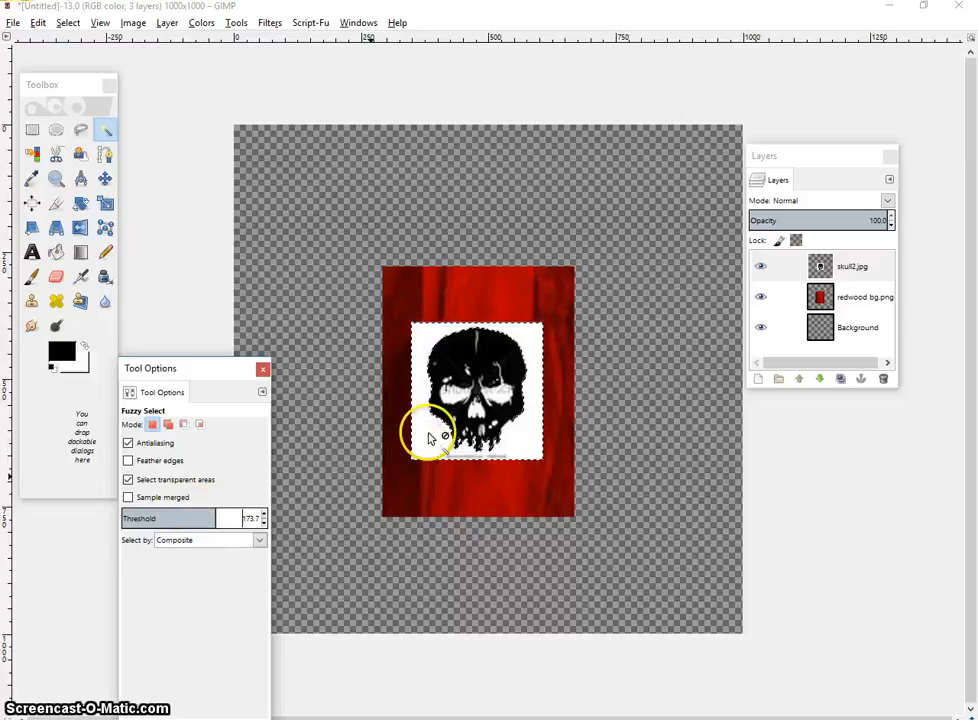
left_click(473, 406)
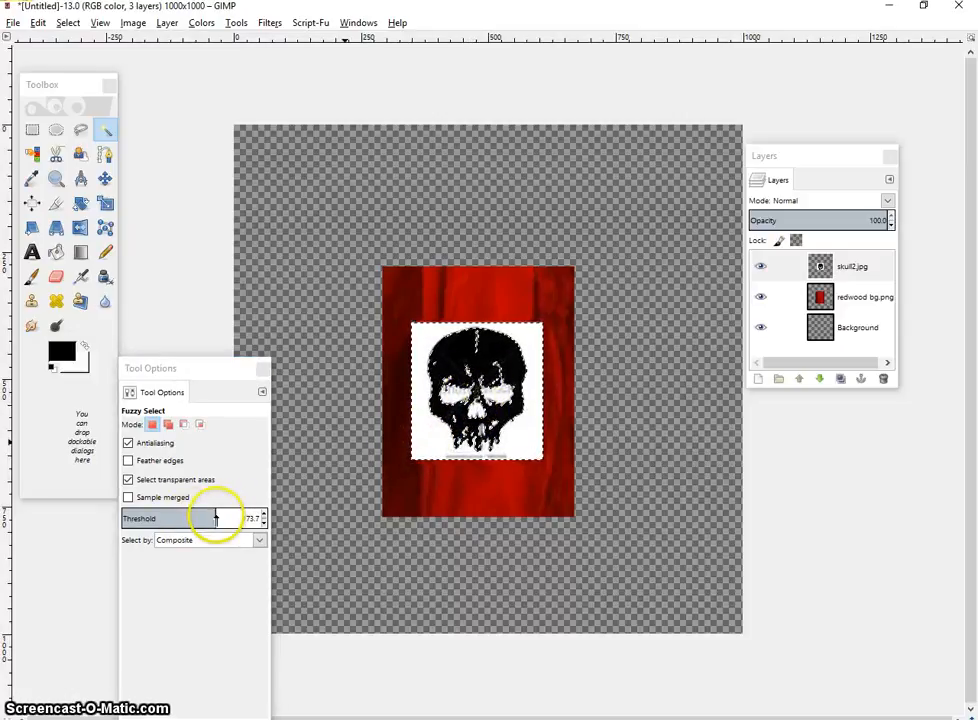
- Set the Fuzzy Select threshold to 114.9 and delete the white area around the skull
left_click_drag(216, 517, 185, 518)
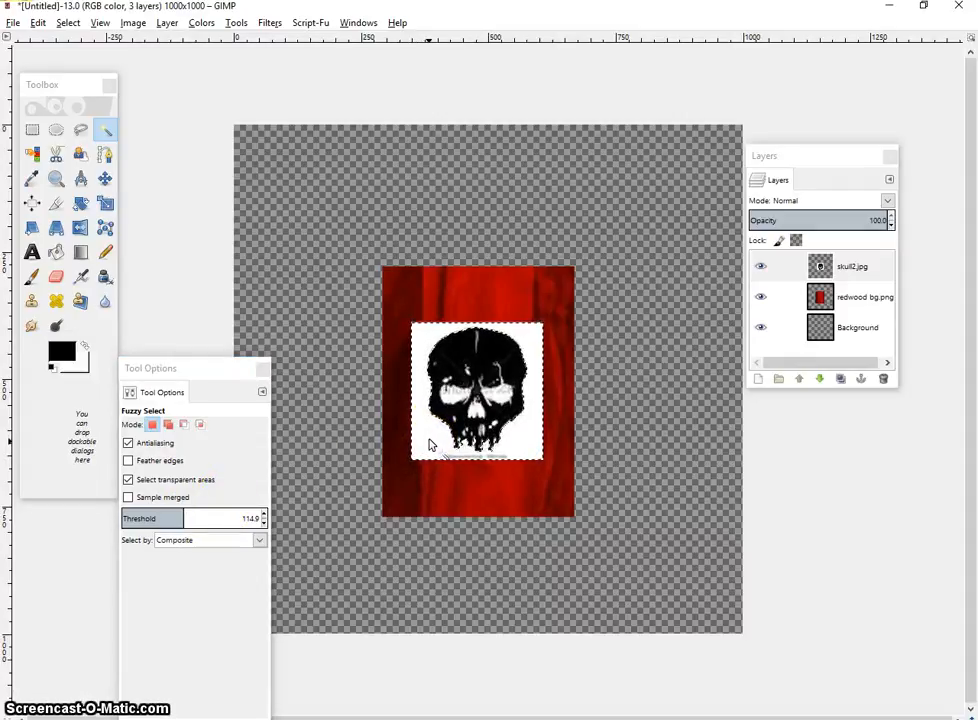
key("Delete")
left_click(431, 508)
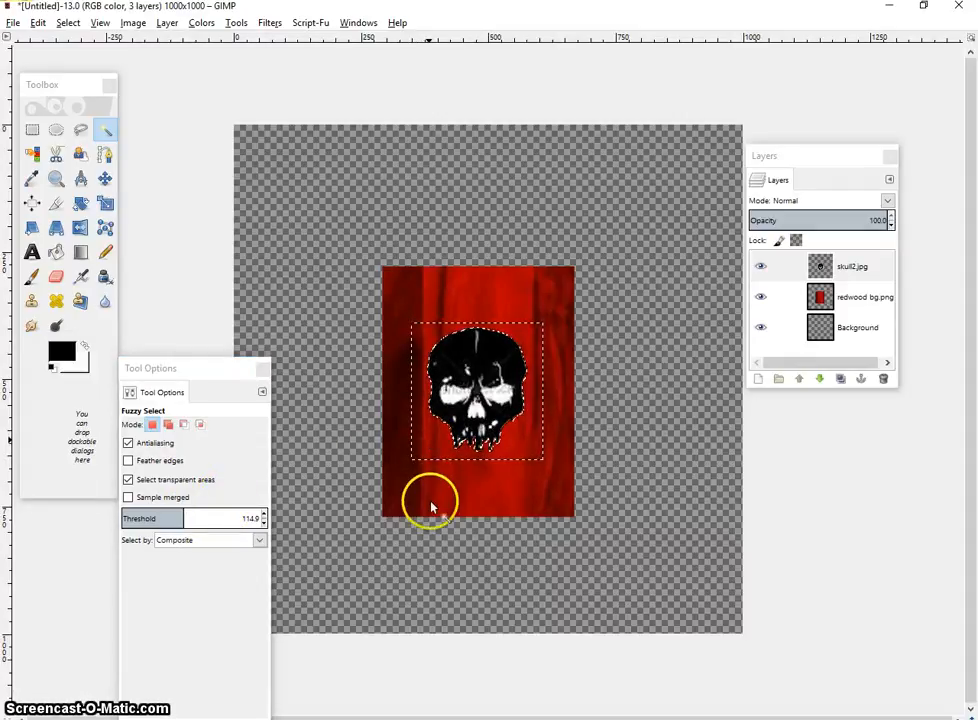
- Fuzzy-select and delete the white fill of the skull's two eye sockets
left_click(496, 394)
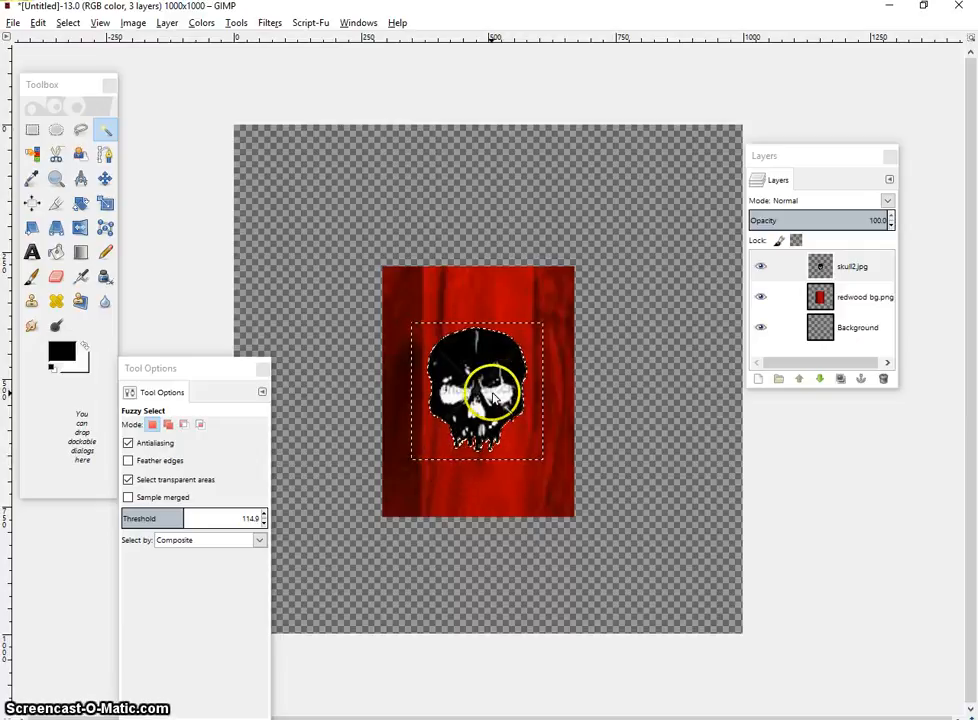
left_click(458, 394)
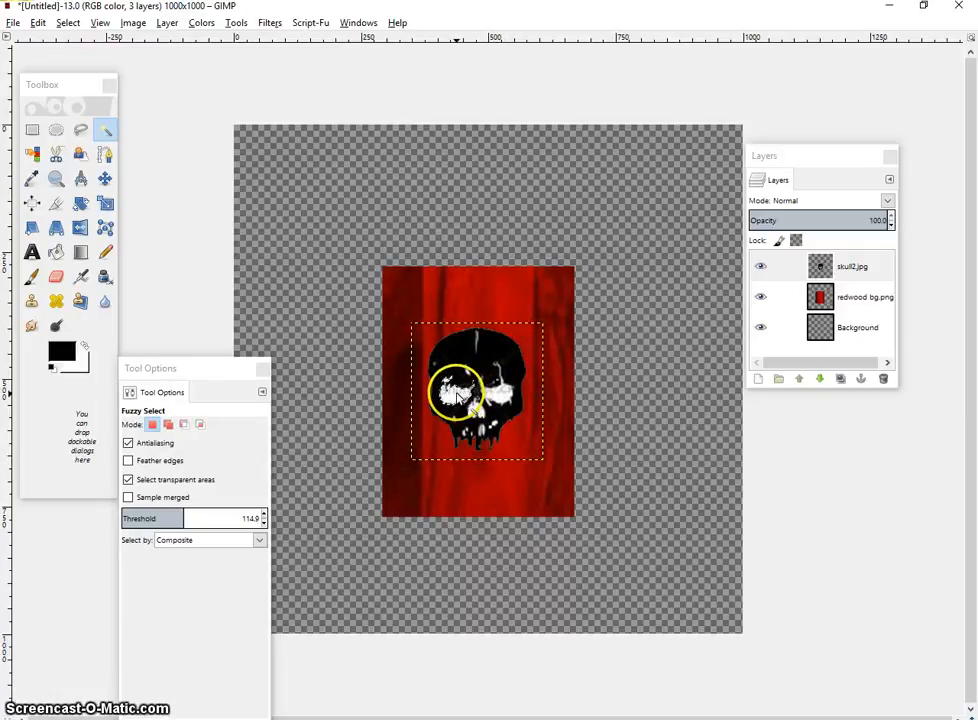
key("Delete")
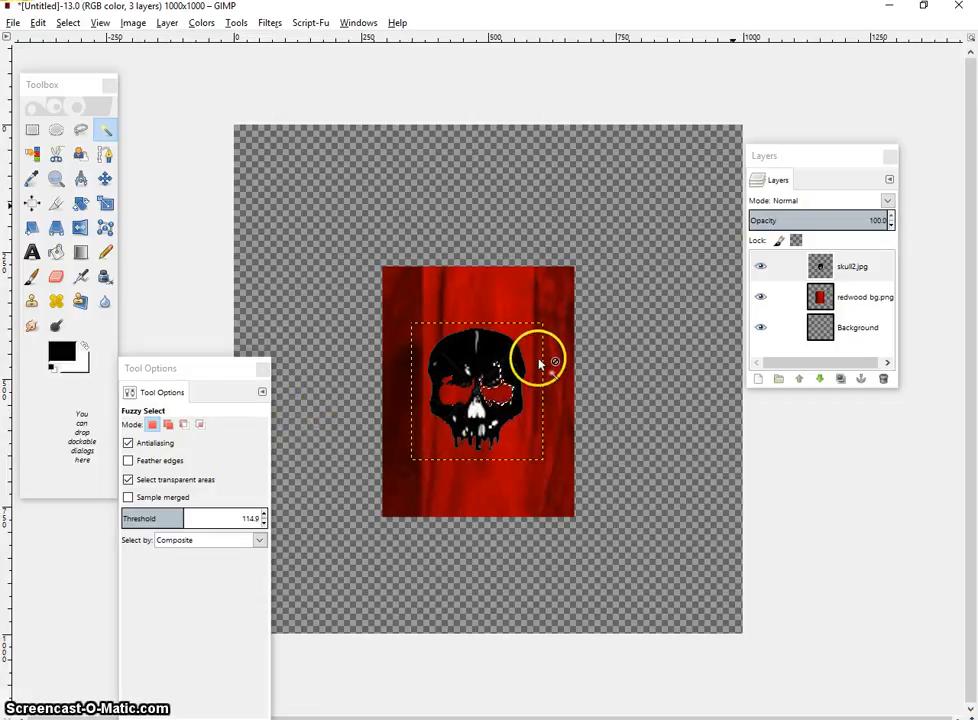
- Clear the selection and scale the skull2.jpg layer down proportionally to about 179 × 187 px
left_click(68, 23)
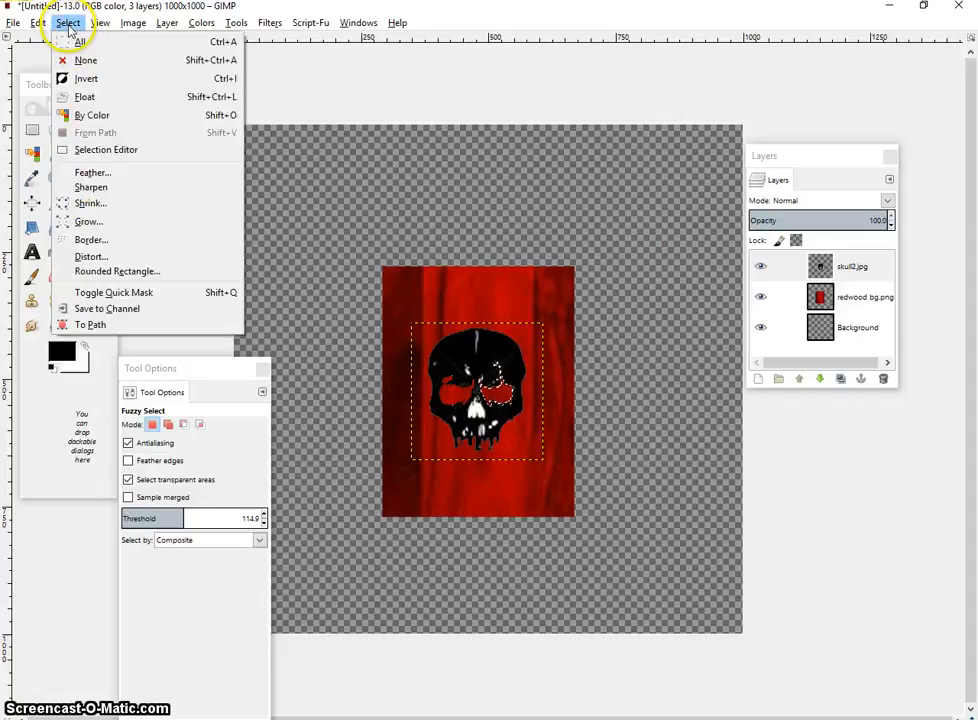
left_click(83, 60)
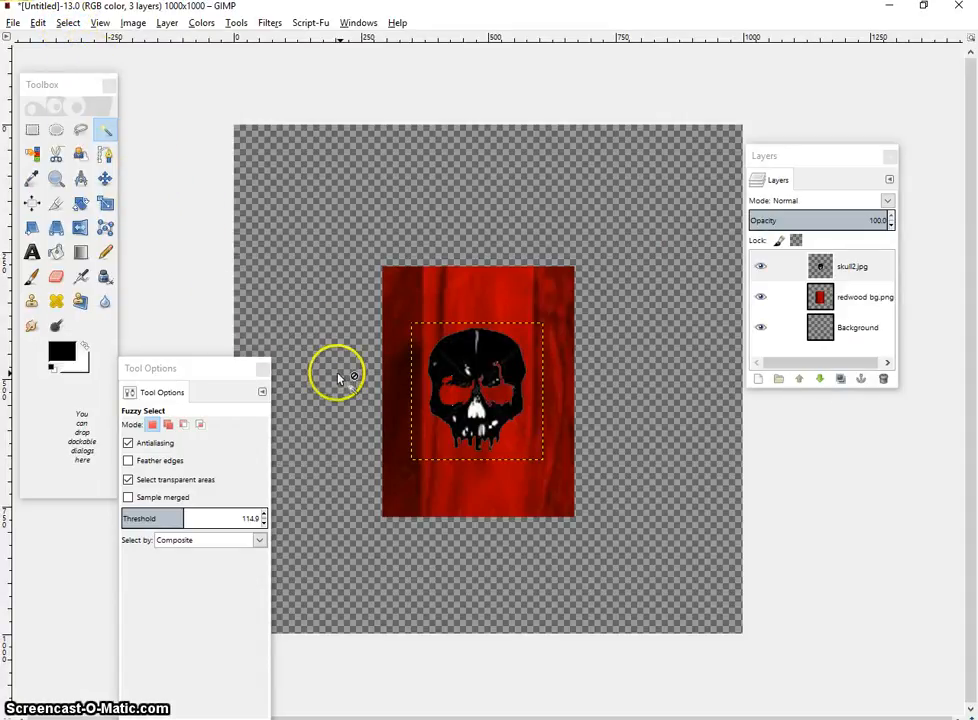
left_click(106, 203)
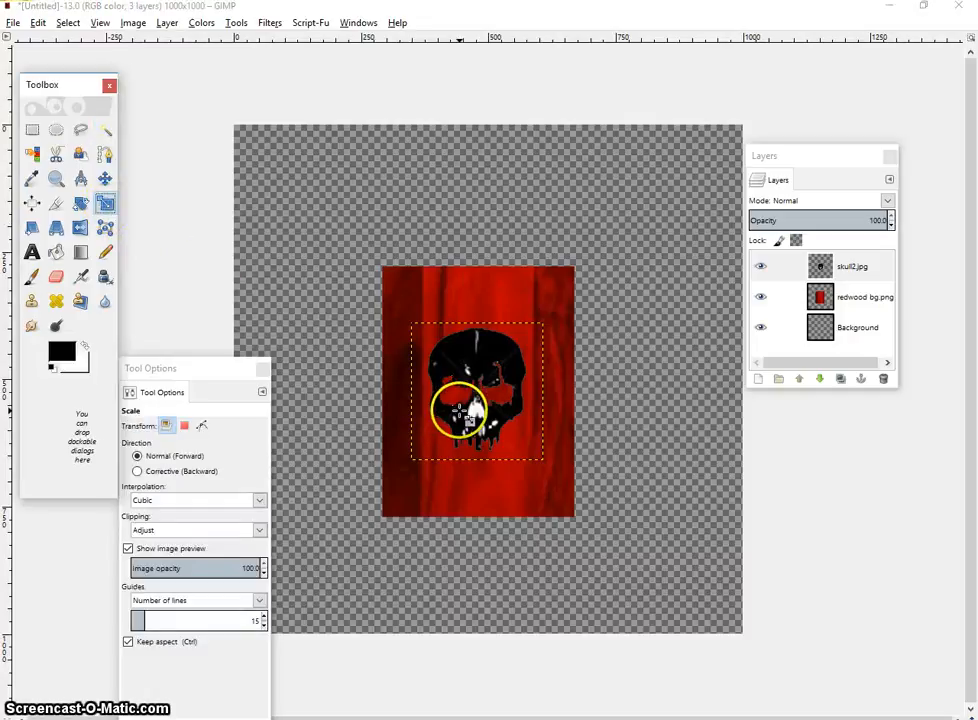
left_click(460, 418)
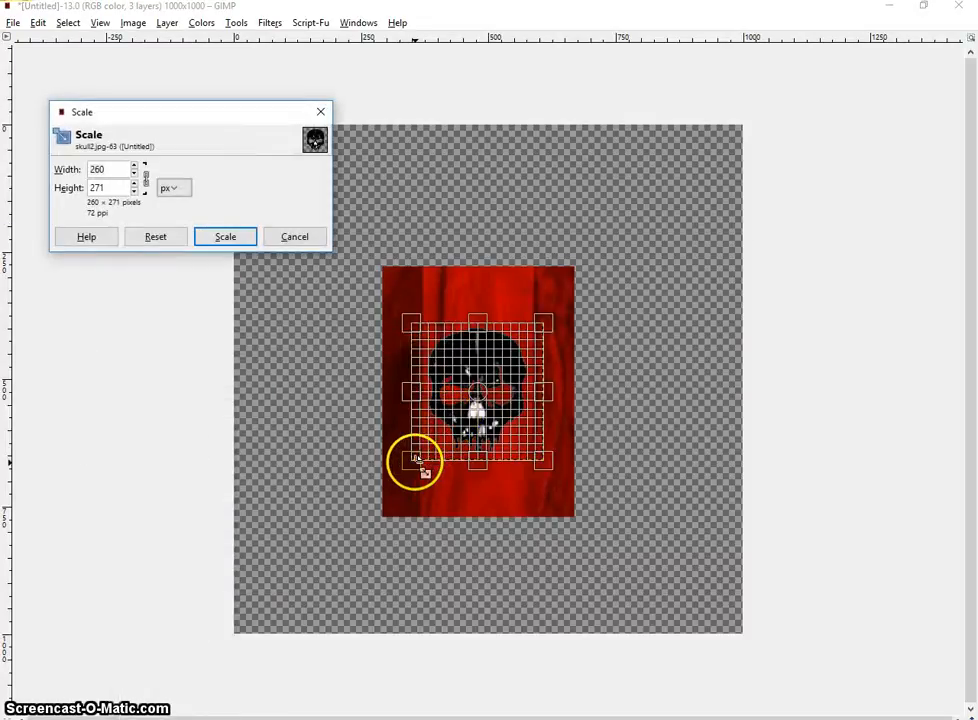
left_click_drag(421, 465, 437, 450)
mouse_move(544, 343)
left_mouse_down()
mouse_move(544, 330)
mouse_move(532, 340)
left_mouse_up()
left_click_drag(426, 460, 447, 452)
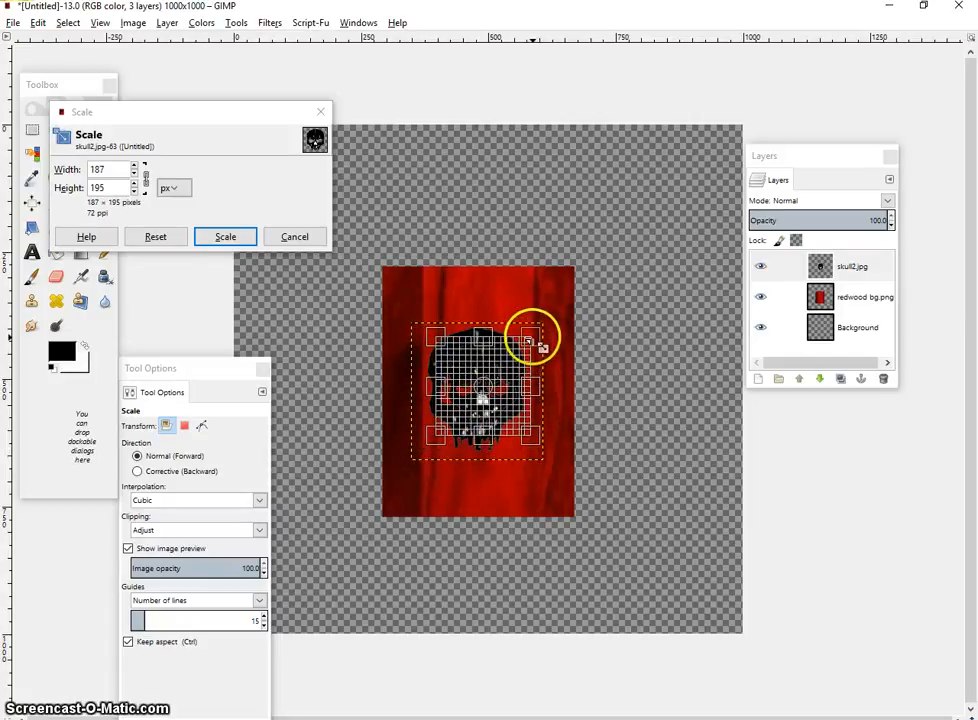
left_click_drag(533, 338, 529, 342)
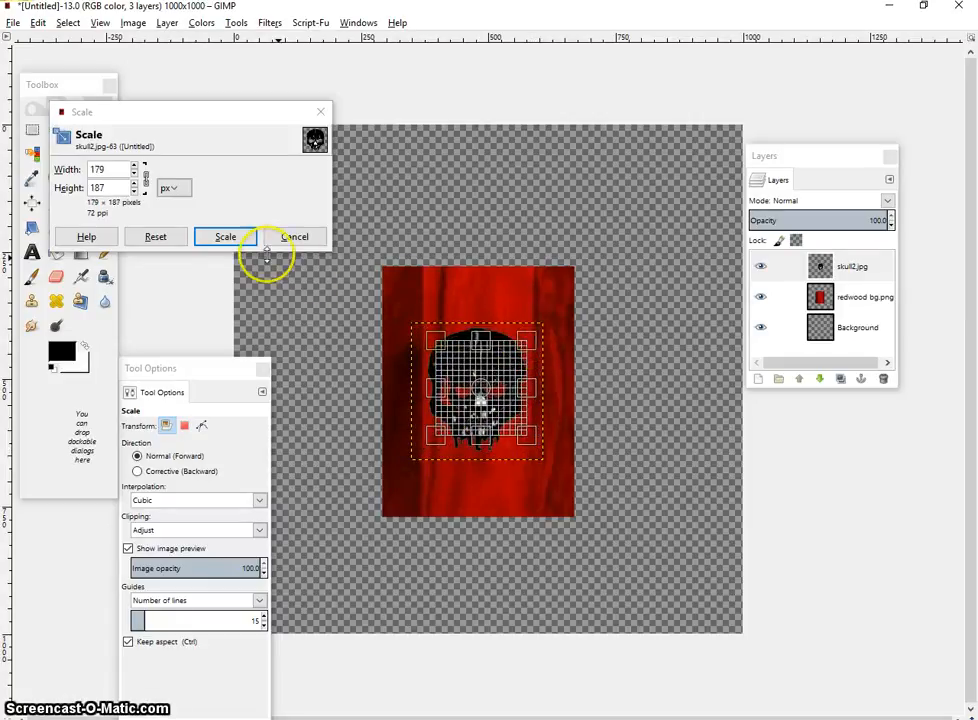
left_click(226, 237)
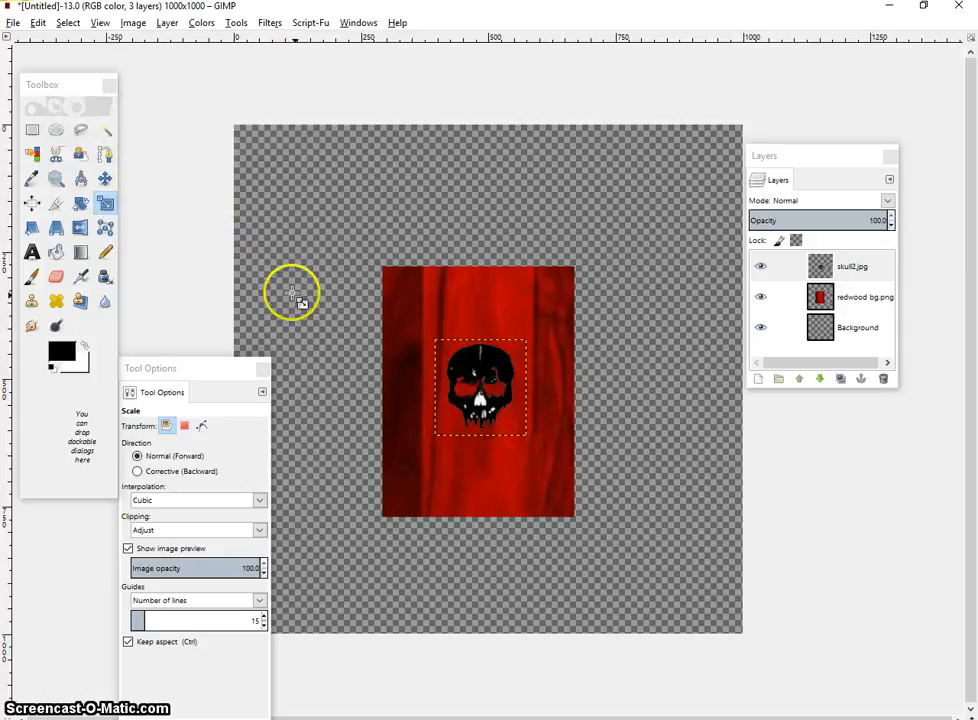
- Scale the skull layer proportionally to about 212 × 221 px and move it to the horizontal centre of the redwood, slightly above the middle
left_click(469, 398)
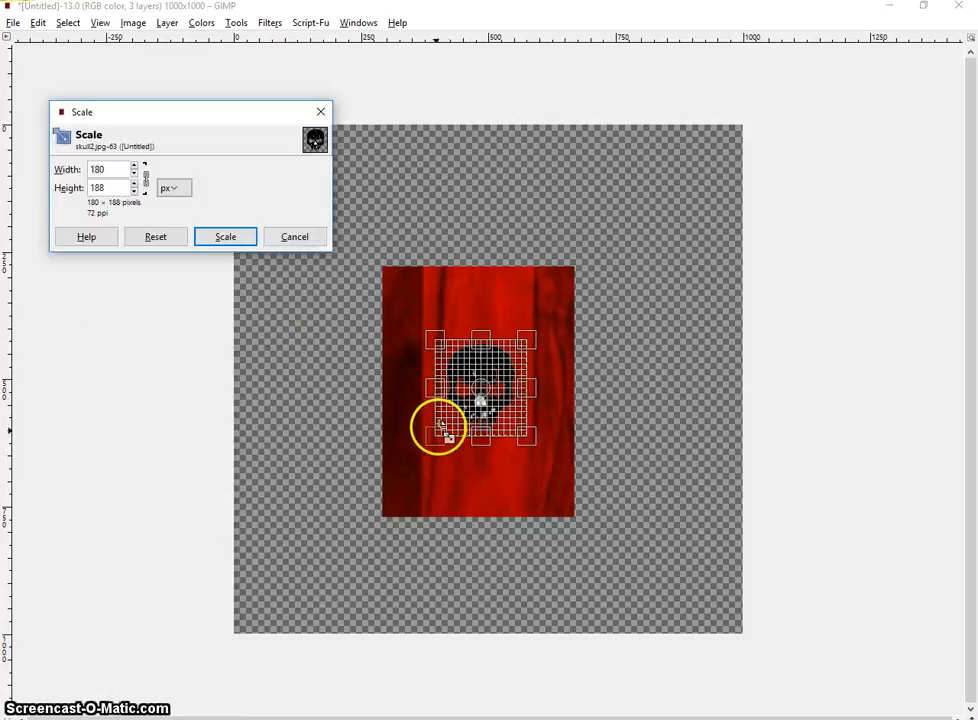
left_click_drag(441, 428, 422, 454)
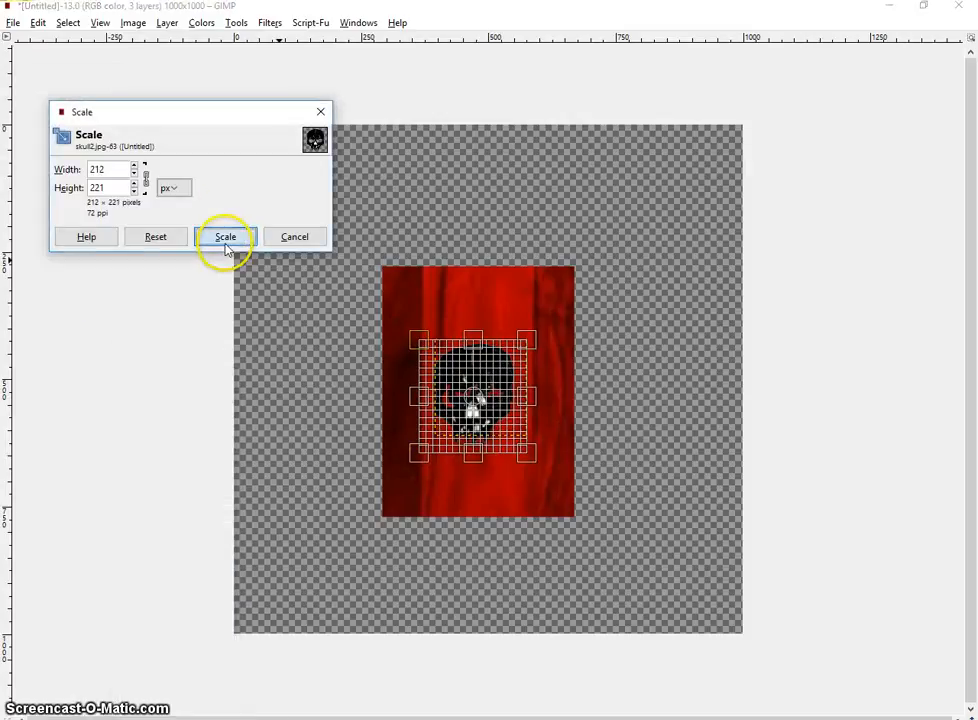
left_click(226, 239)
left_click(105, 179)
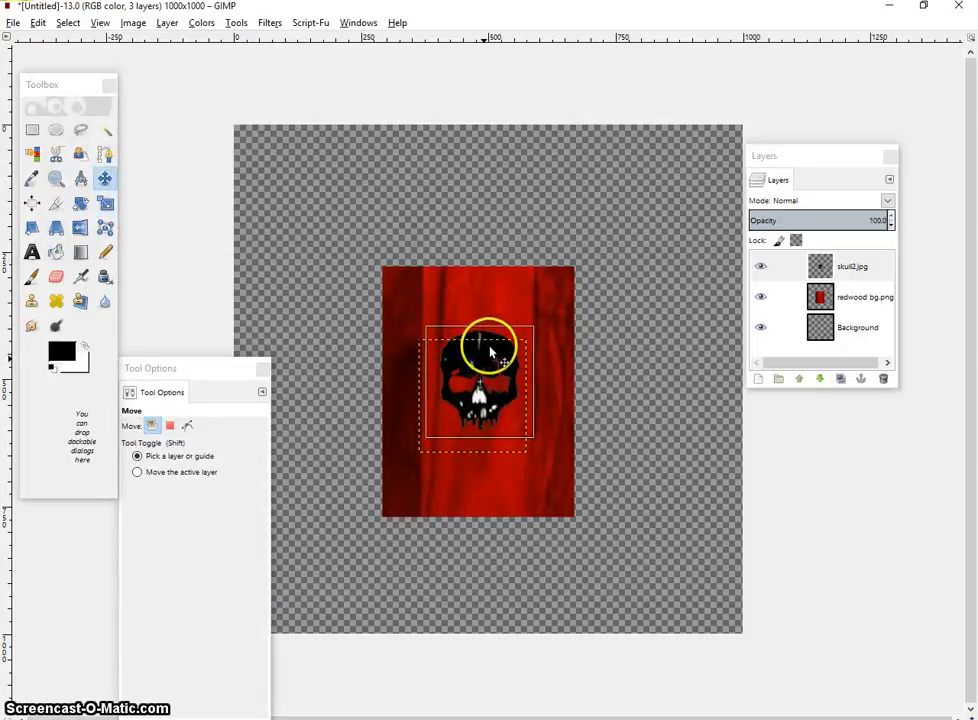
left_click_drag(490, 352, 492, 350)
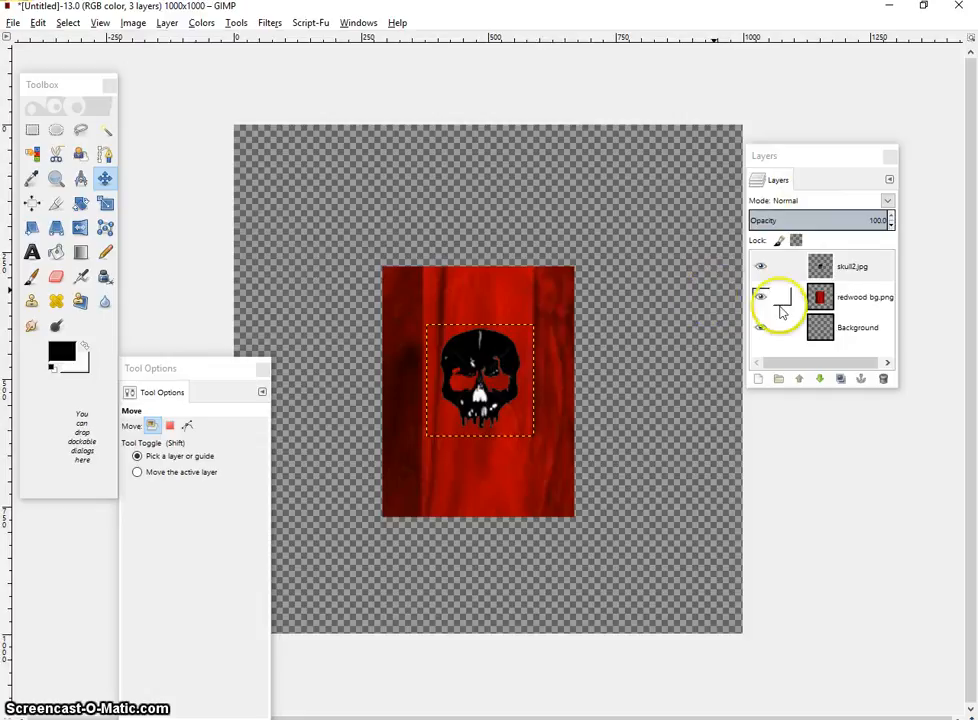
- Toggle the skull2.jpg layer's visibility to check it, and set the layer's blend mode to Multiply
left_click(802, 272)
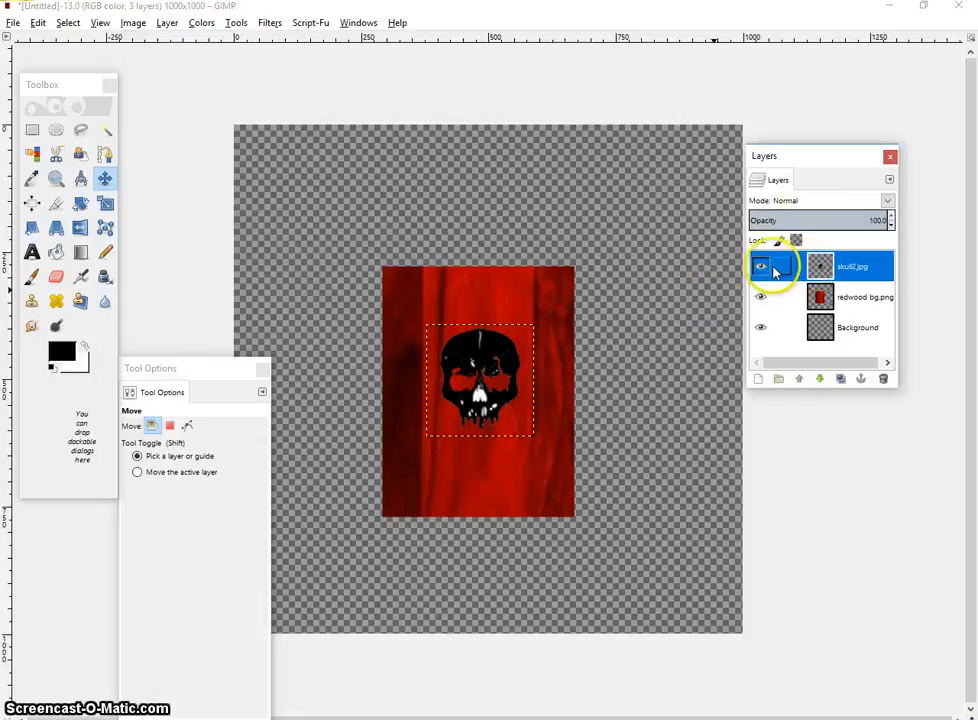
left_click(760, 266)
left_click(760, 266)
left_click(760, 266)
left_click(760, 266)
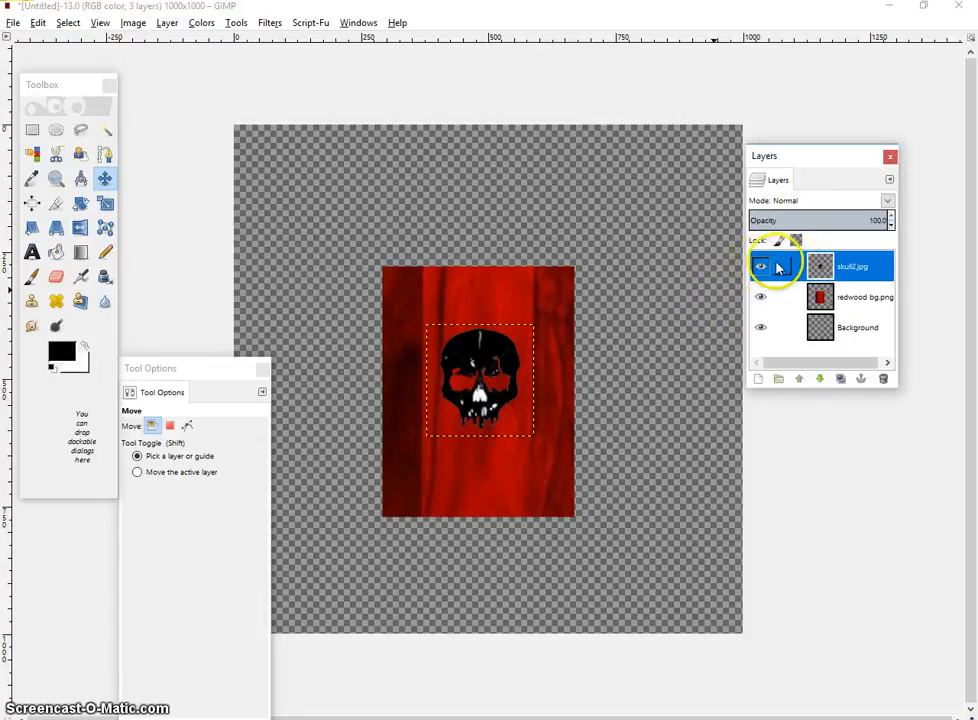
left_click(887, 201)
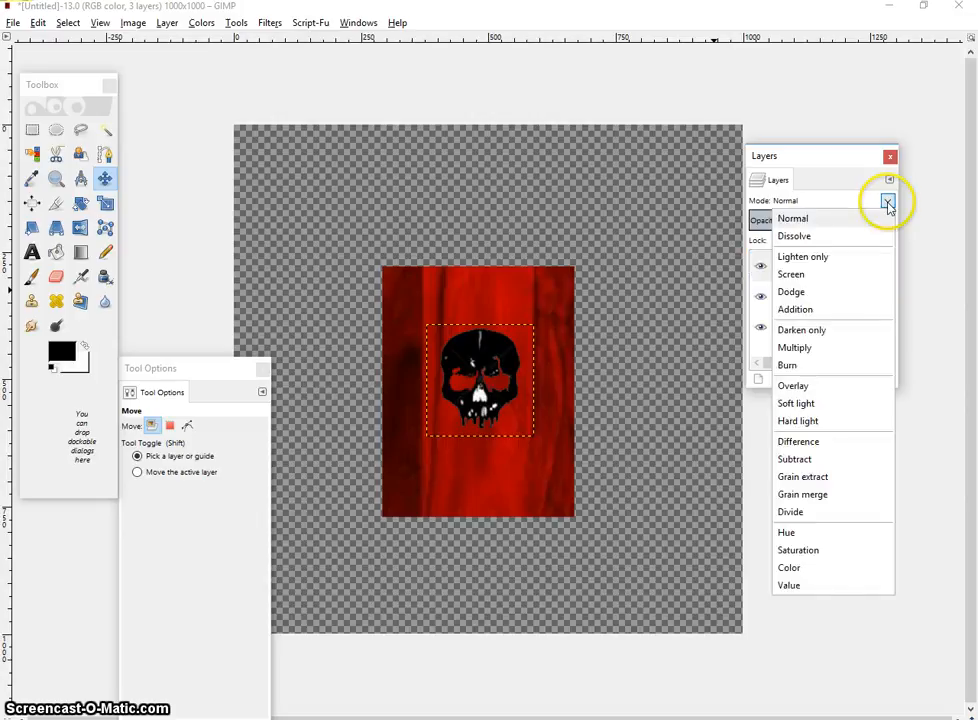
left_click(799, 347)
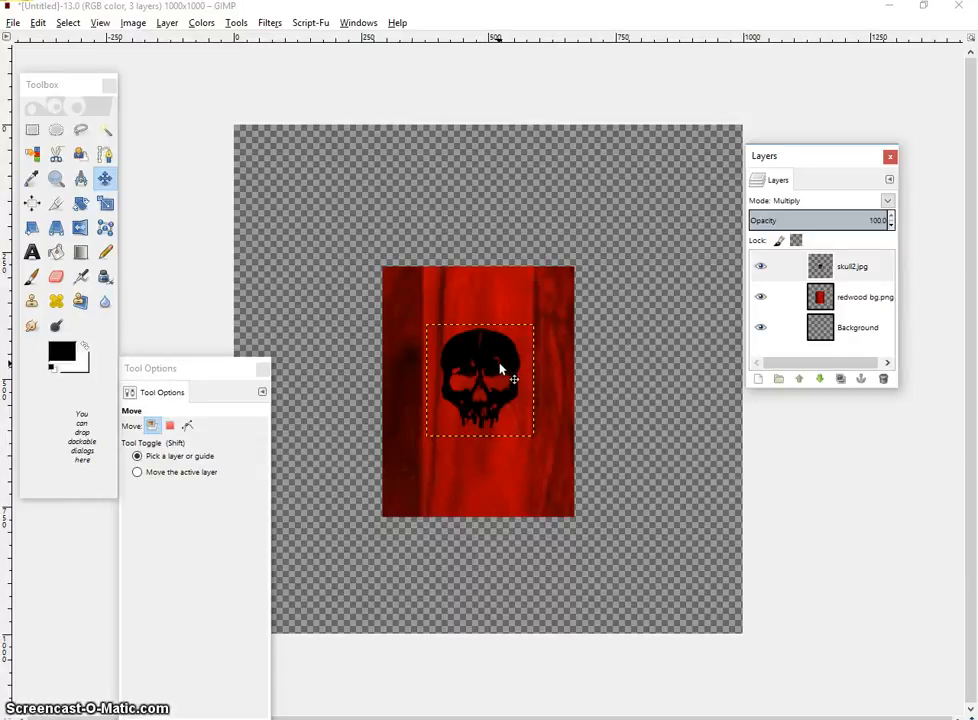
left_click(508, 390)
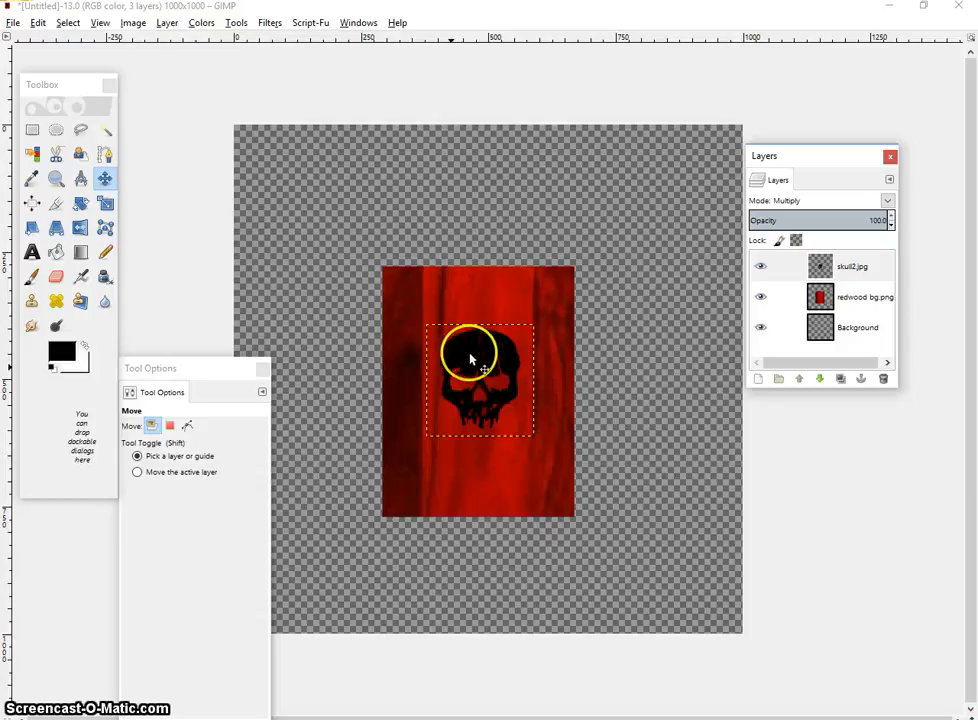
left_click(623, 339)
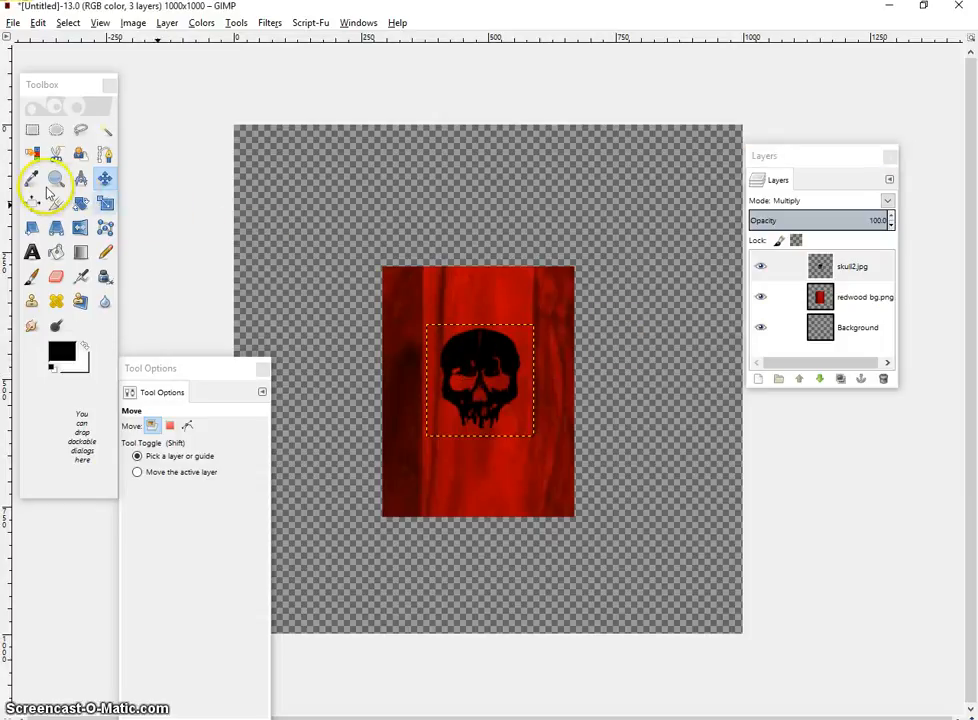
- Crop the image to the redwood rectangle, about 382 × 495 px, and make the Background layer active
left_click(67, 211)
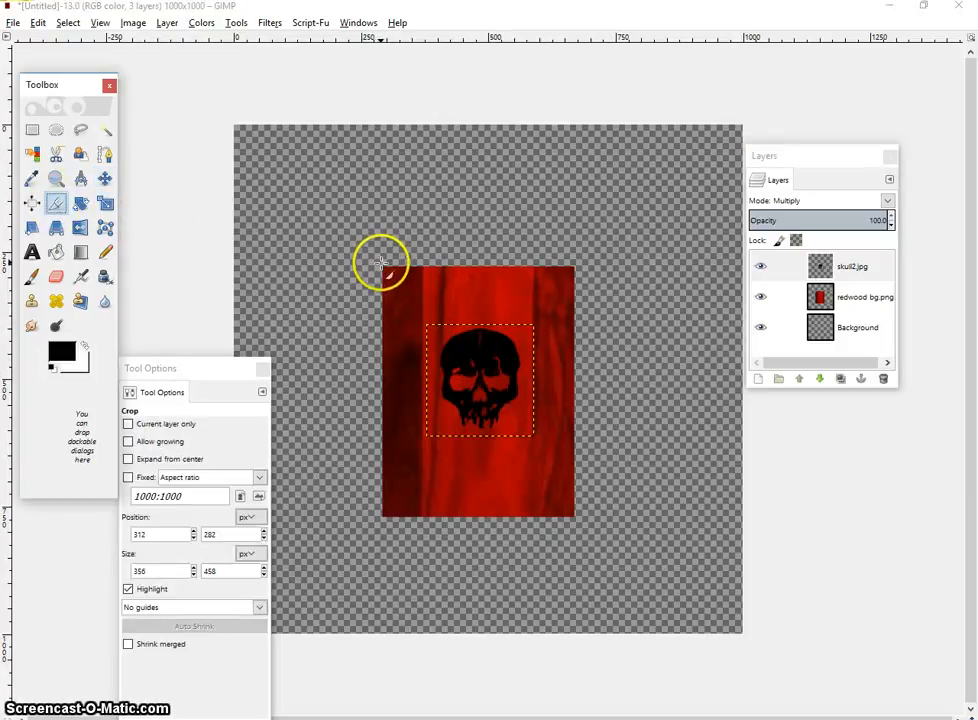
left_click_drag(381, 265, 576, 517)
key("Return")
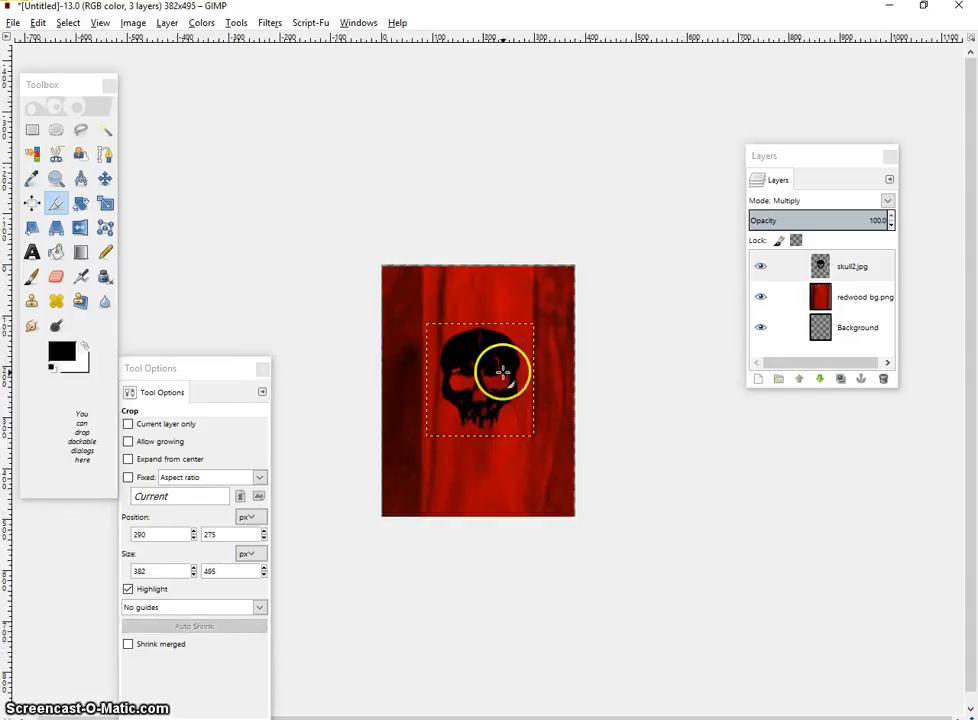
left_click(788, 331)
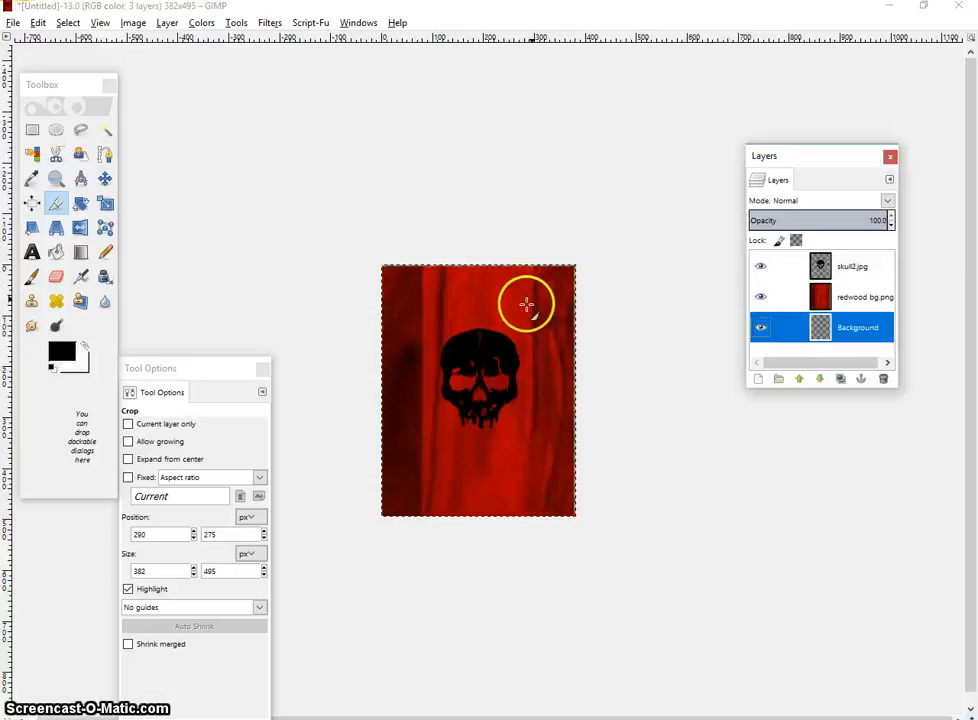
- Export the image as skullredwood2.png in the skull on redwood folder, keeping the offered PNG options
left_click(13, 23)
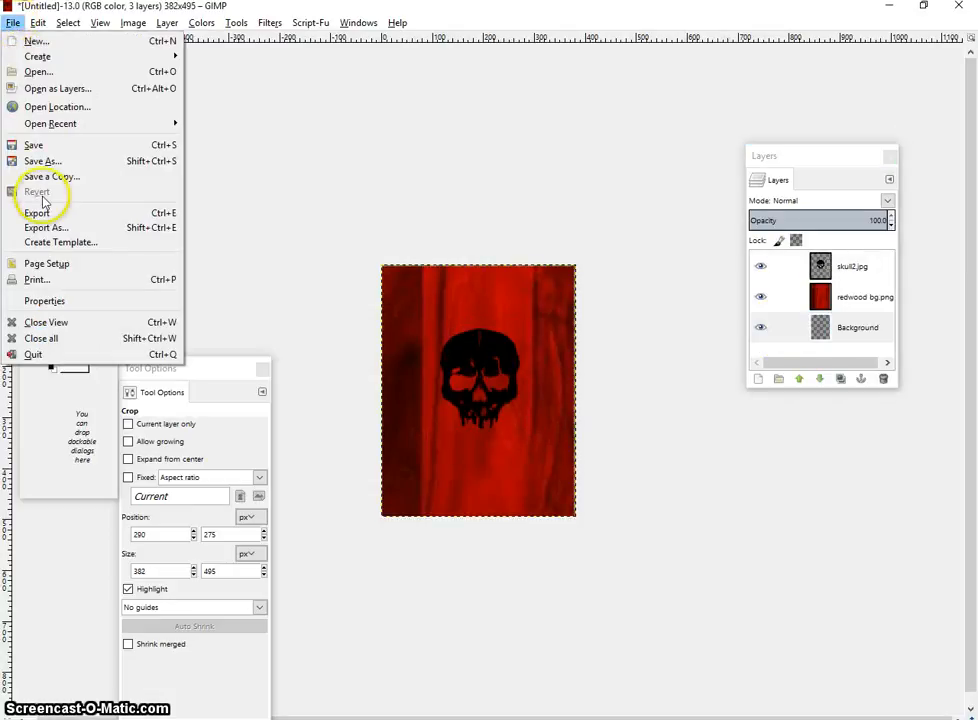
left_click(44, 228)
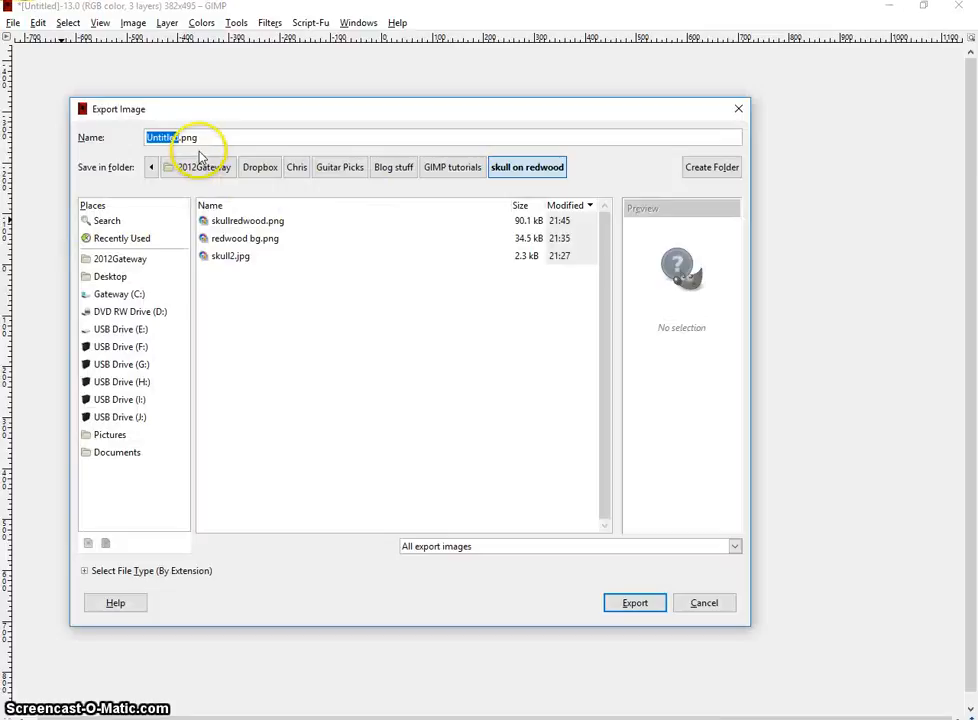
type("skullredwood2")
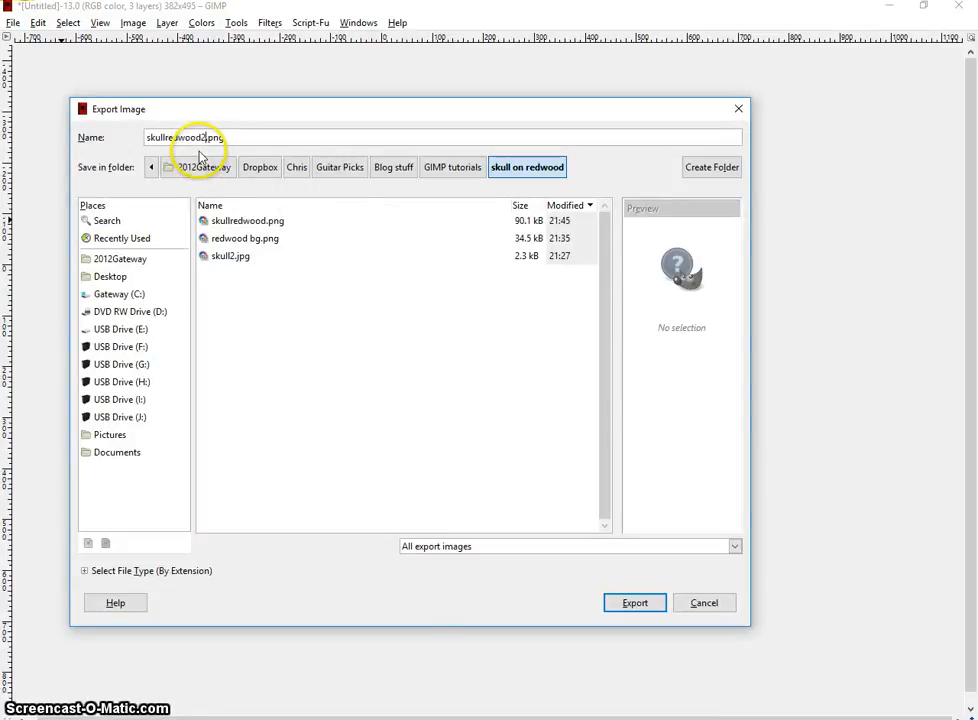
key("Return")
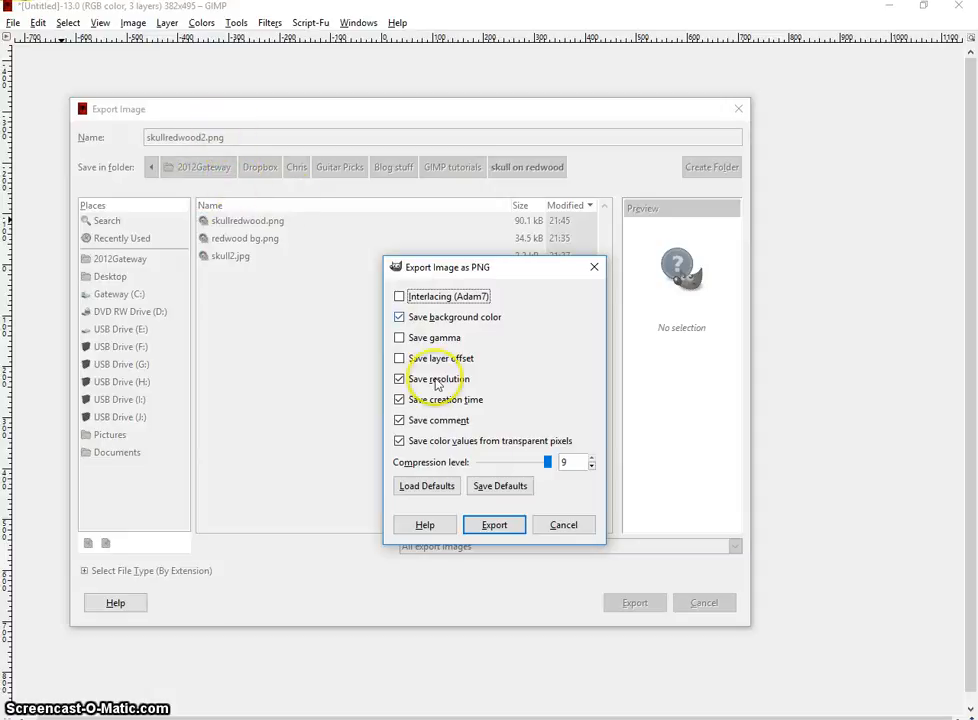
left_click(494, 524)
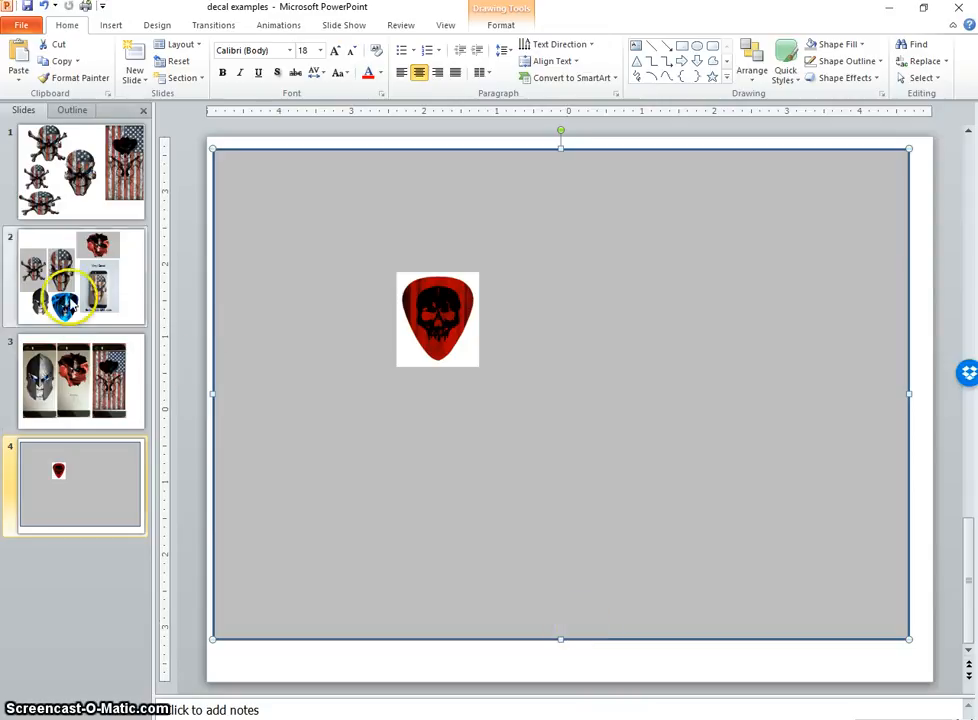
- In the decal examples PowerPoint presentation, shift the large flag skull on slide 2 off its grey background and place it back
left_click(86, 286)
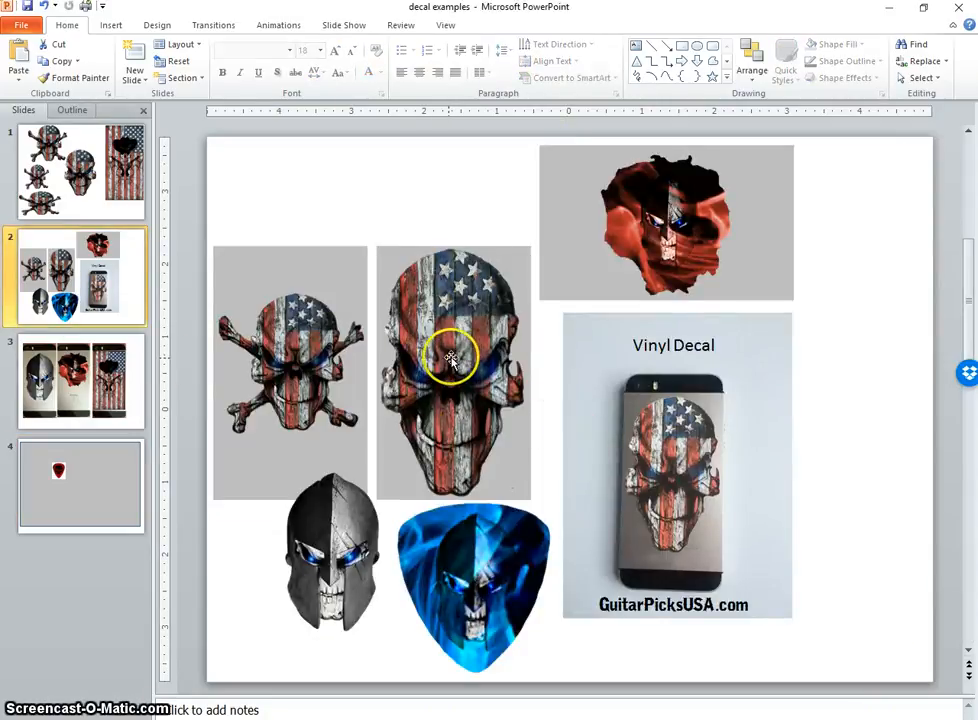
left_click_drag(449, 358, 391, 389)
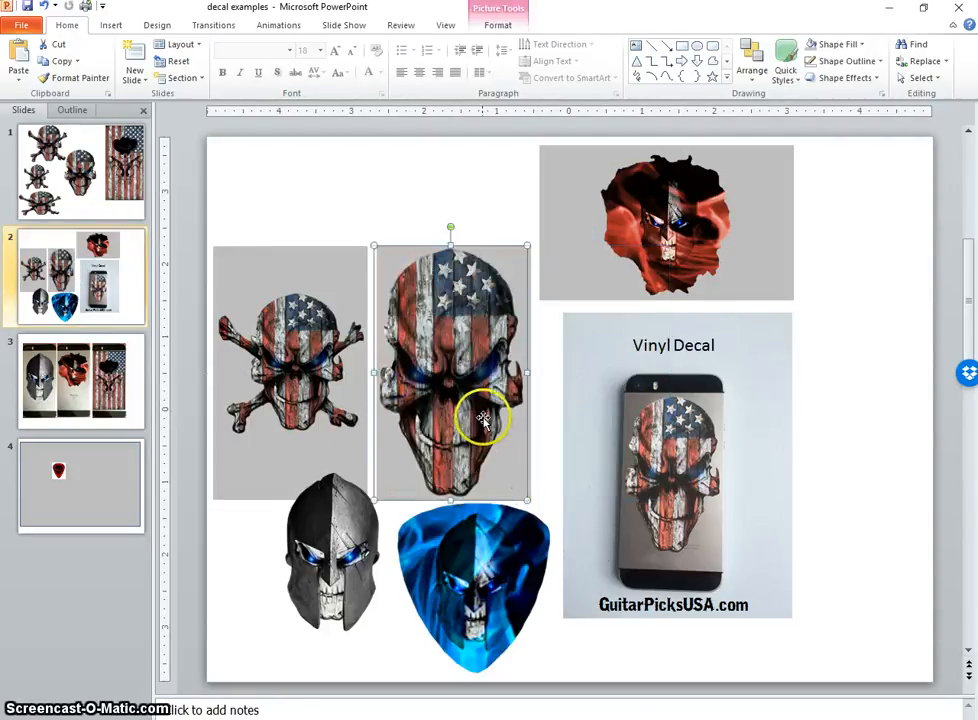
left_click_drag(483, 420, 483, 380)
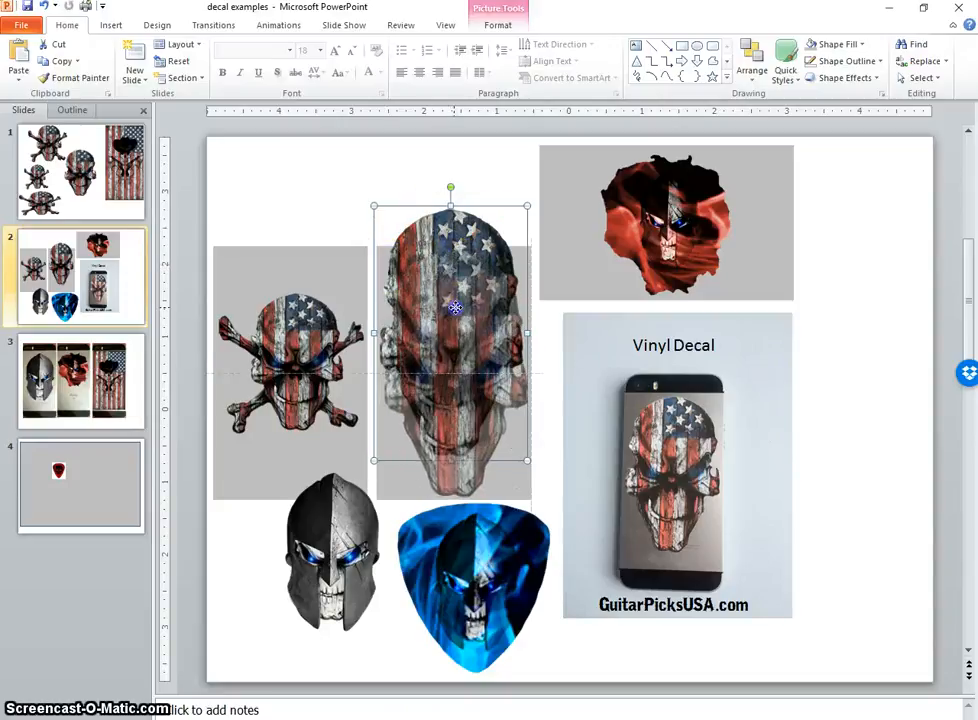
left_click_drag(451, 265, 453, 310)
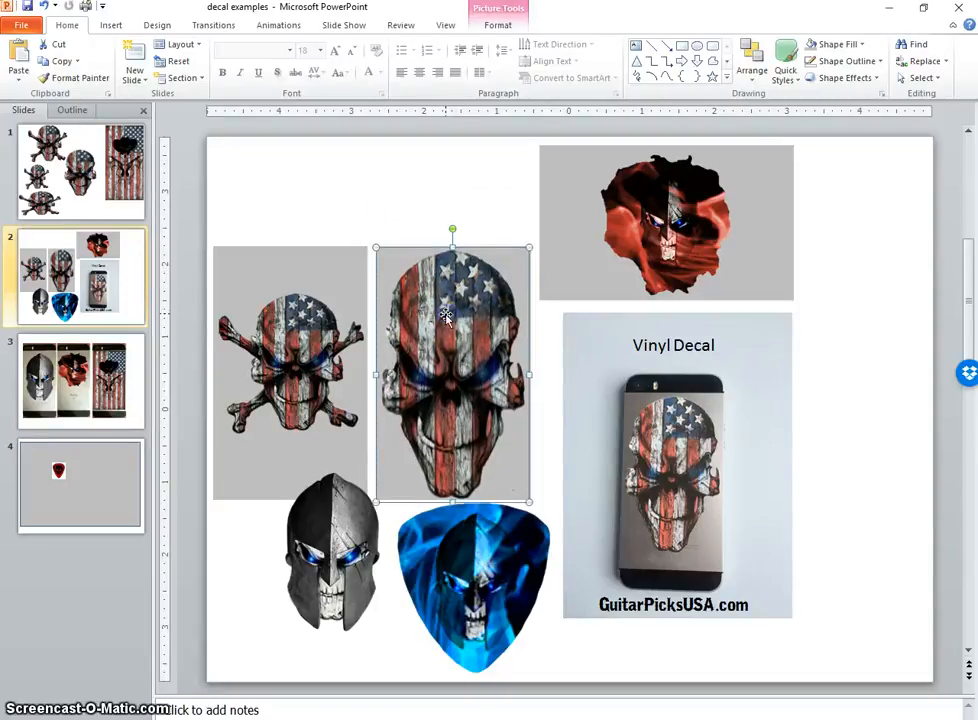
- On slide 1, move the flag skull without crossbones slightly towards the cowboy flag picture, and return to slide 2
left_click(105, 200)
left_click_drag(547, 398, 582, 350)
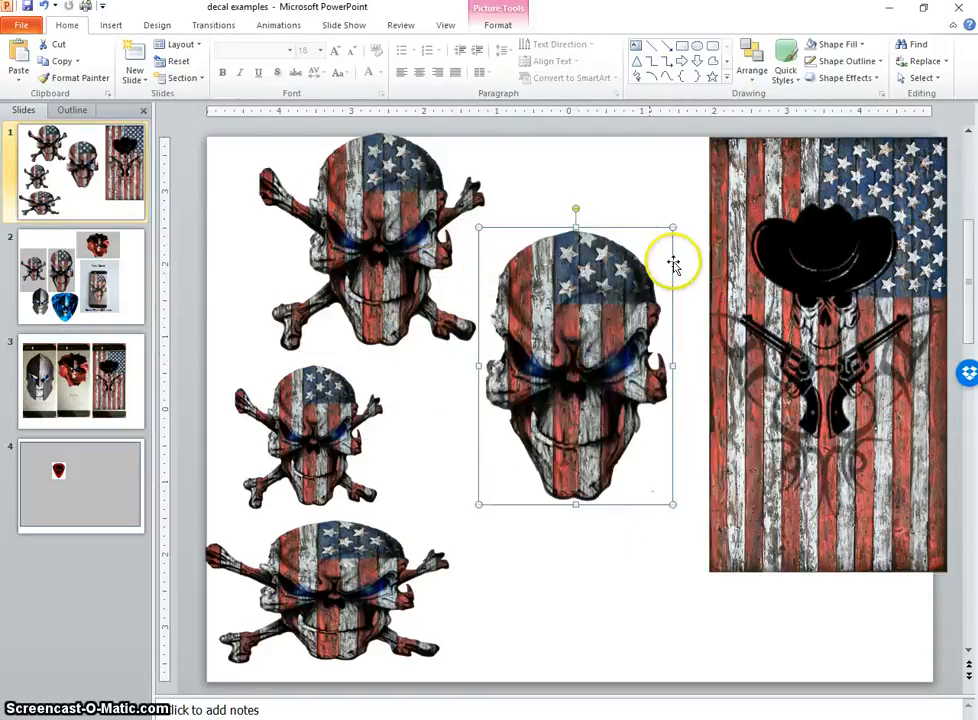
left_click(84, 282)
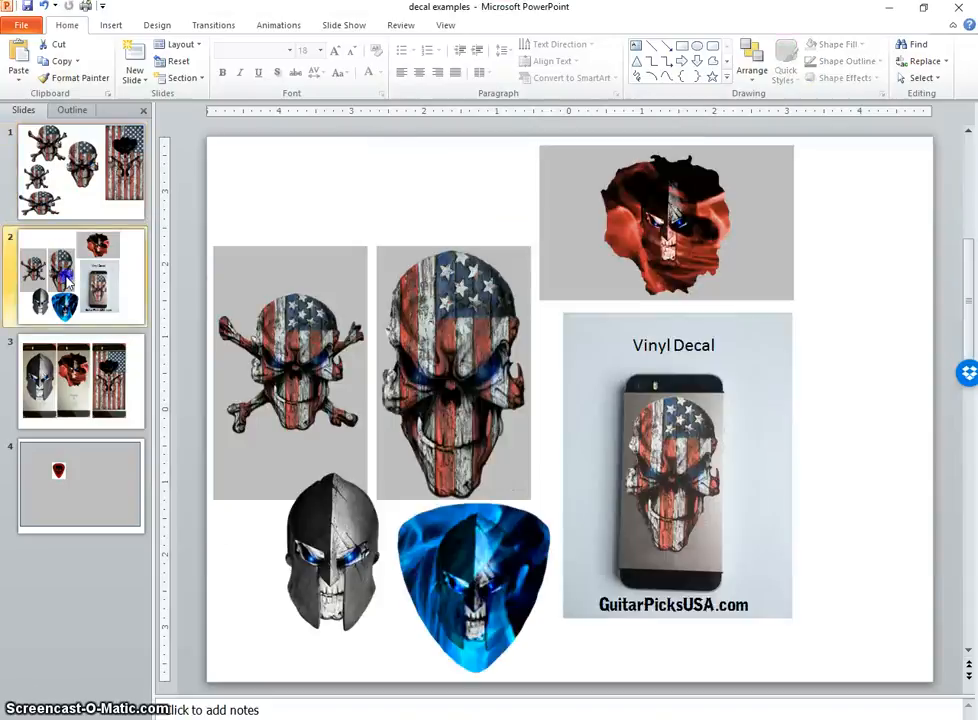
- Review the phone decal mockups on slide 3, picking up the helmet skull on the first phone, and return to the guitar pick on slide 4
left_click(62, 364)
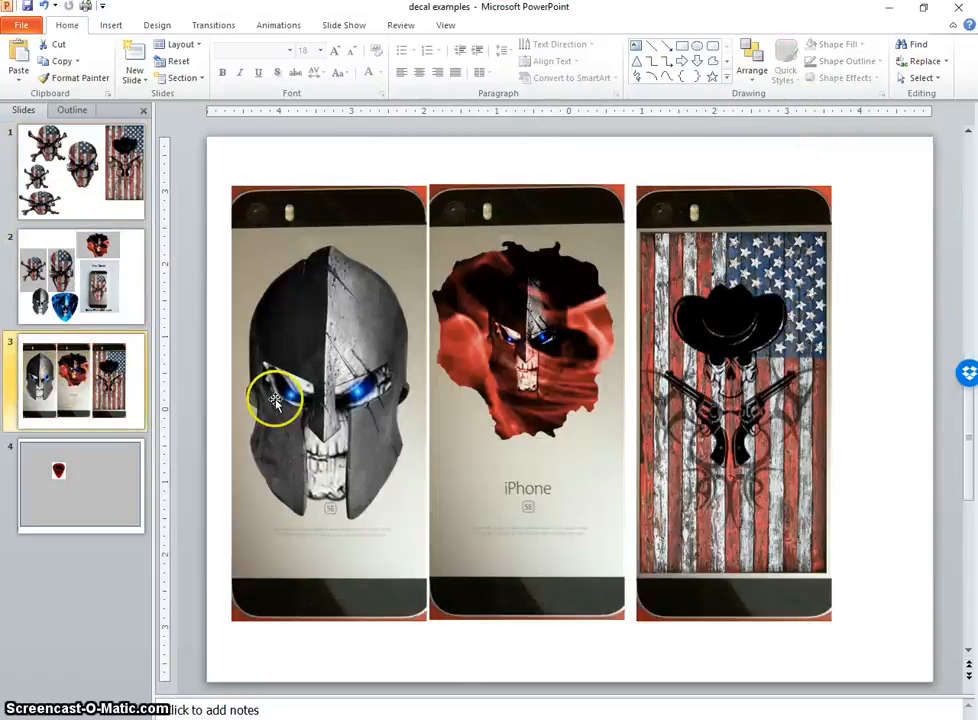
left_click(276, 400)
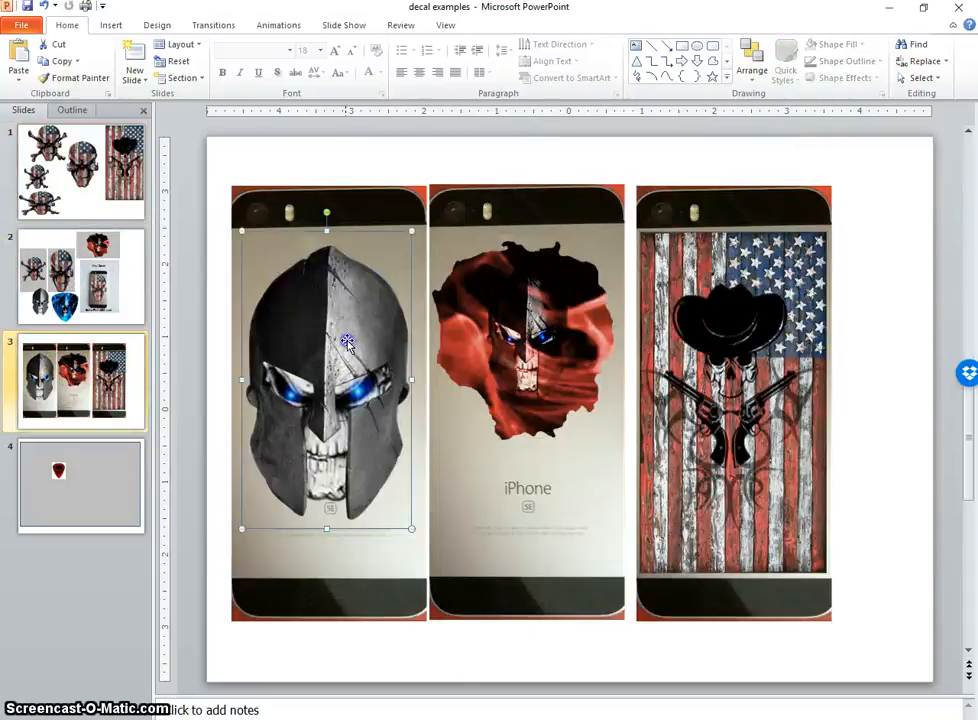
left_click_drag(343, 343, 317, 327)
left_click(84, 250)
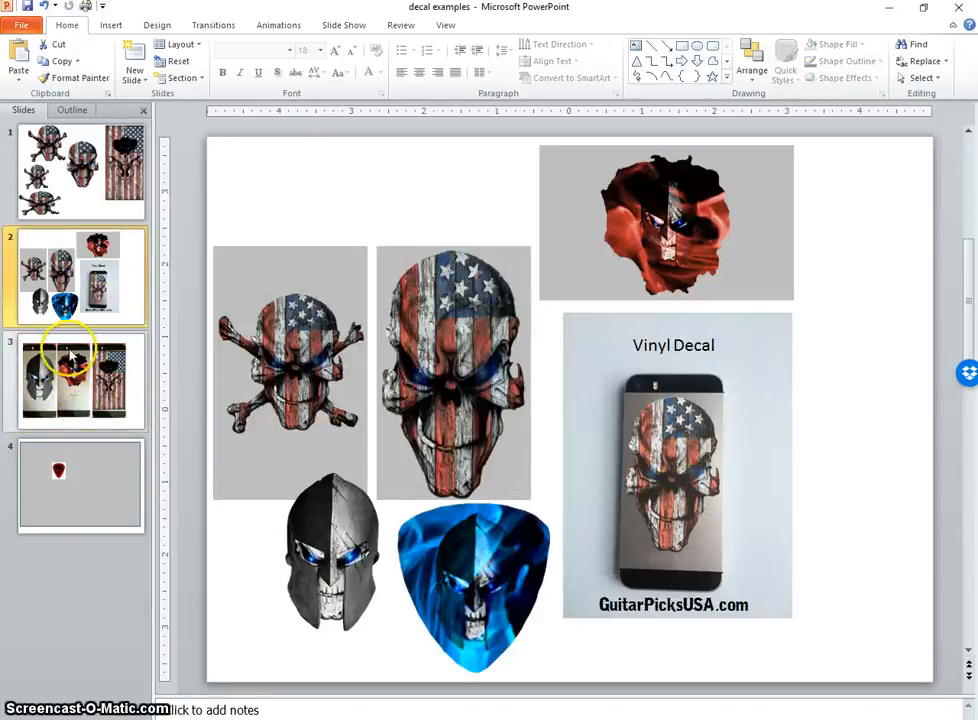
left_click(73, 370)
left_click(72, 466)
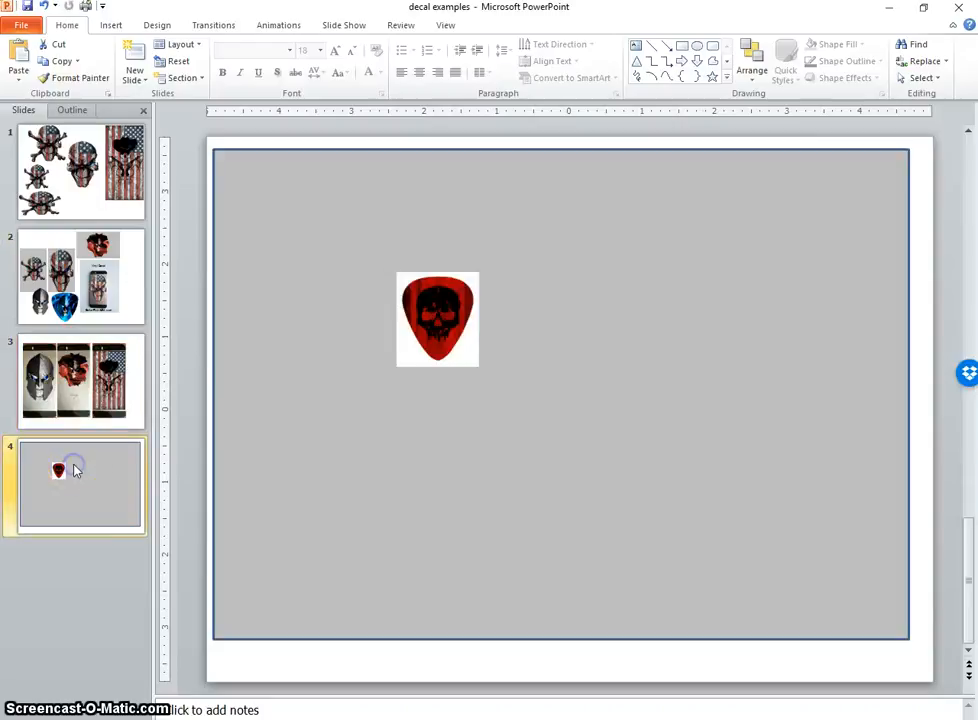
- Move the guitar pick template off the old skull picture on slide 4 and delete that skull picture
left_click(461, 356)
left_click_drag(461, 356, 397, 447)
left_click(434, 356)
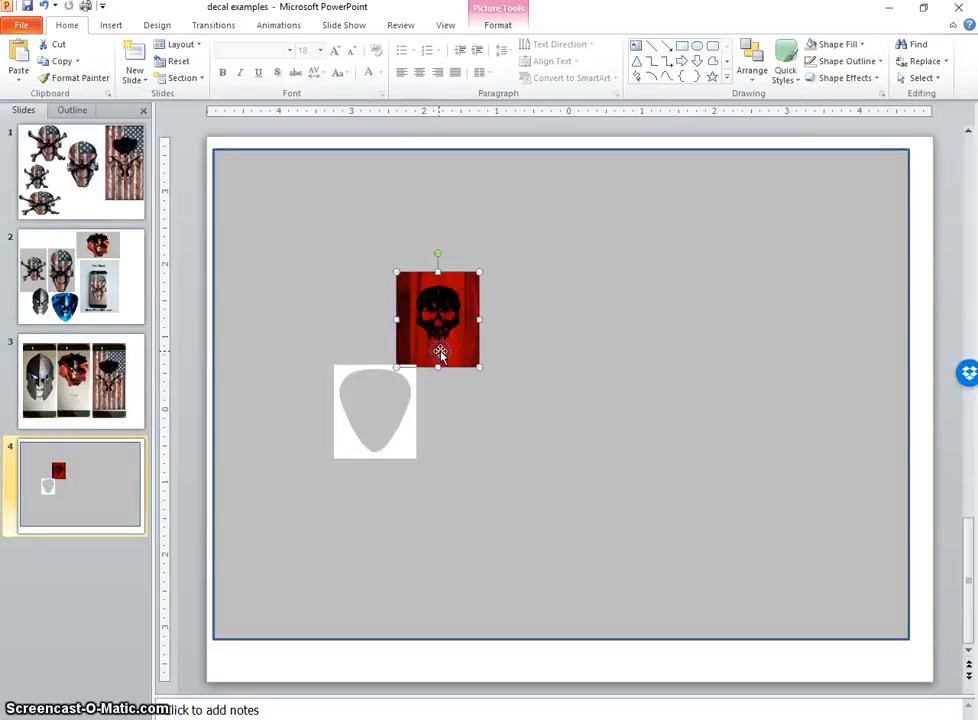
key("Delete")
left_click(432, 343)
- Insert the skullredwood2 picture, scale it down to about 1.6" by 1.24", and place it up beside the pick template
left_click(110, 25)
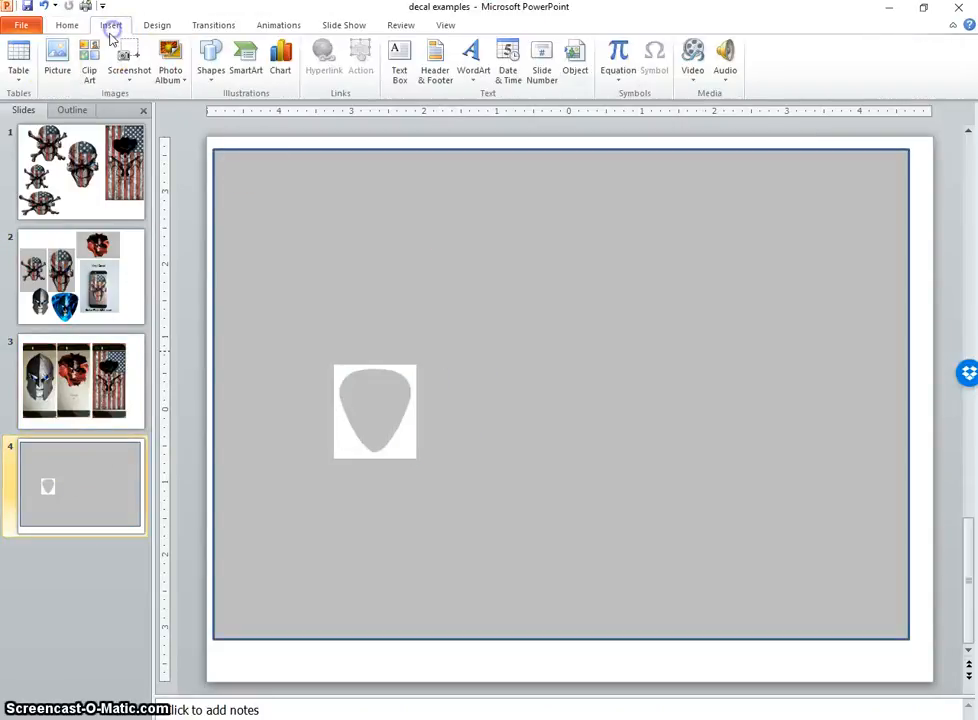
left_click(50, 66)
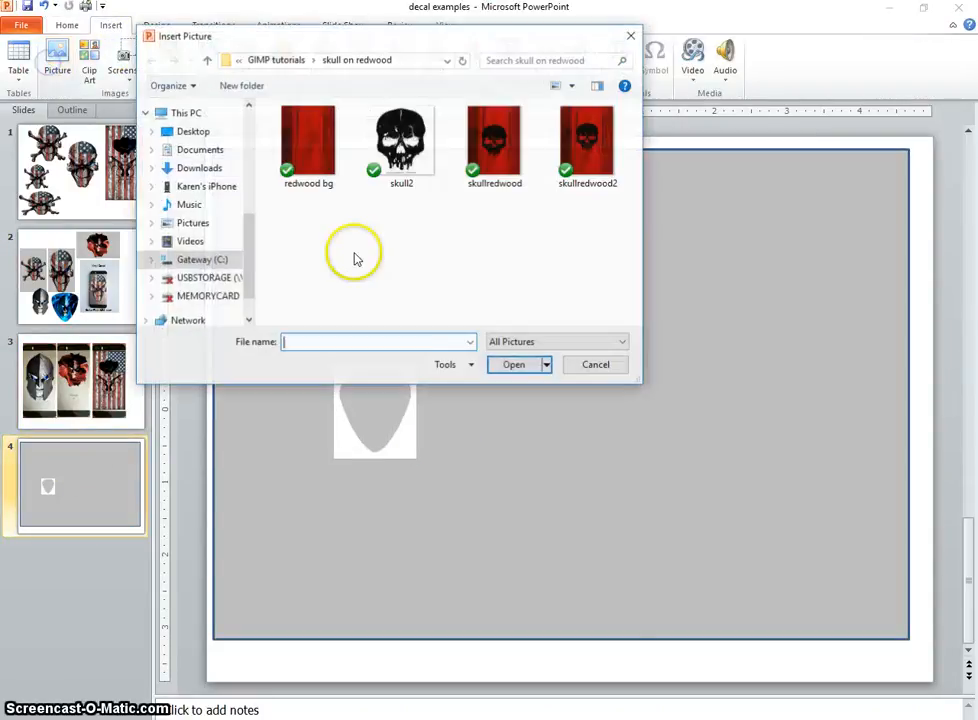
left_click(585, 155)
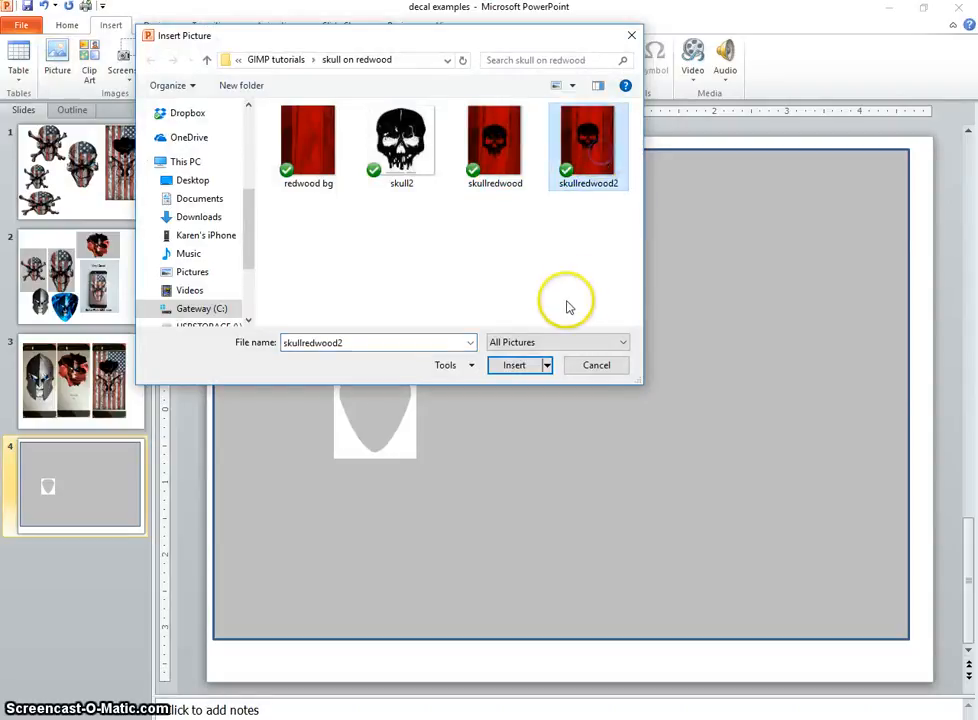
left_click(514, 365)
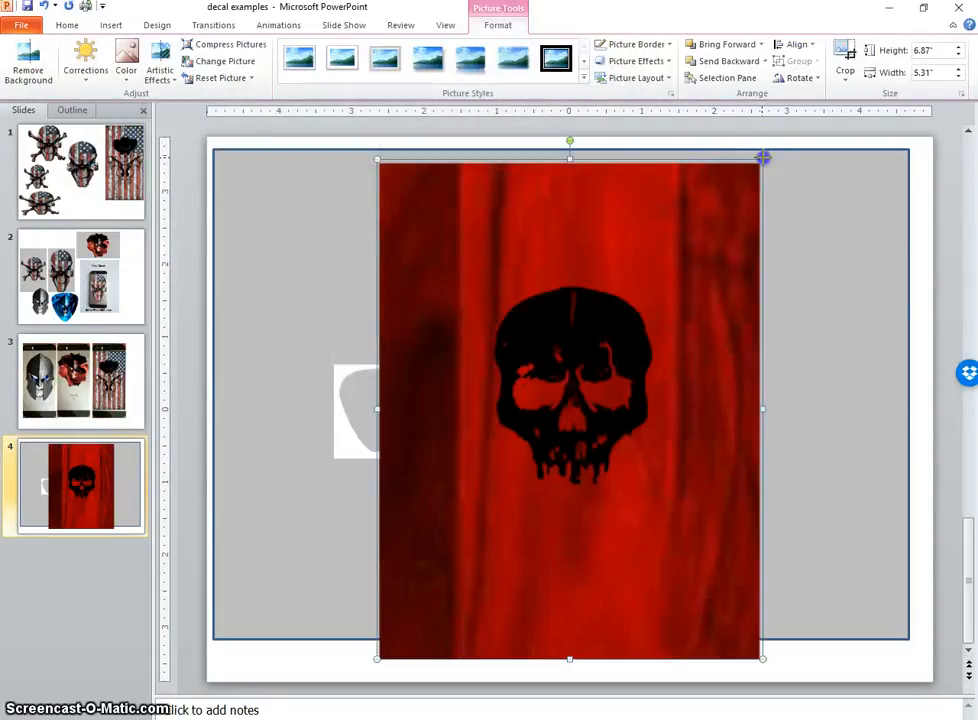
left_click_drag(762, 158, 469, 542)
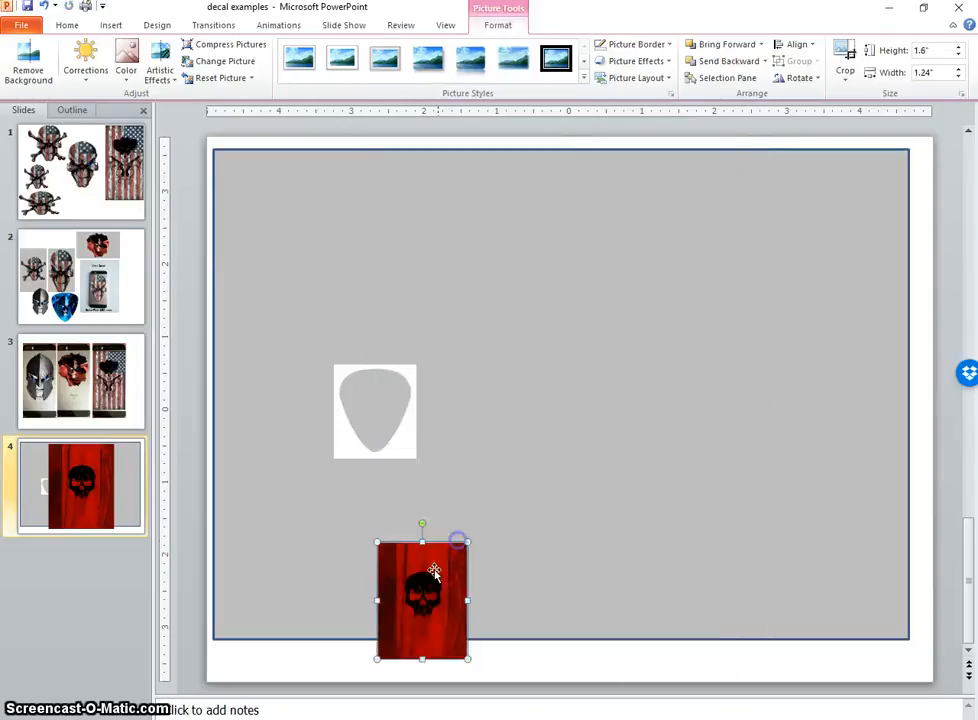
left_click_drag(420, 576, 508, 323)
- Bring the pick template forward and position it over the new redwood picture so the skull sits centred inside the pick outline
left_click(404, 439)
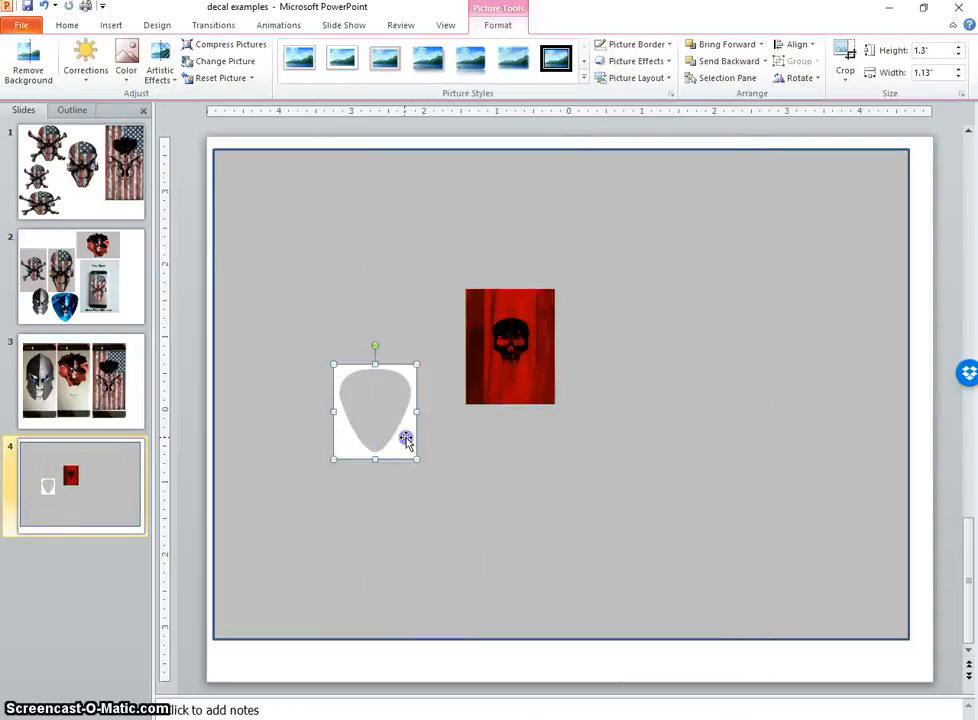
left_click_drag(404, 439, 489, 415)
left_click(712, 44)
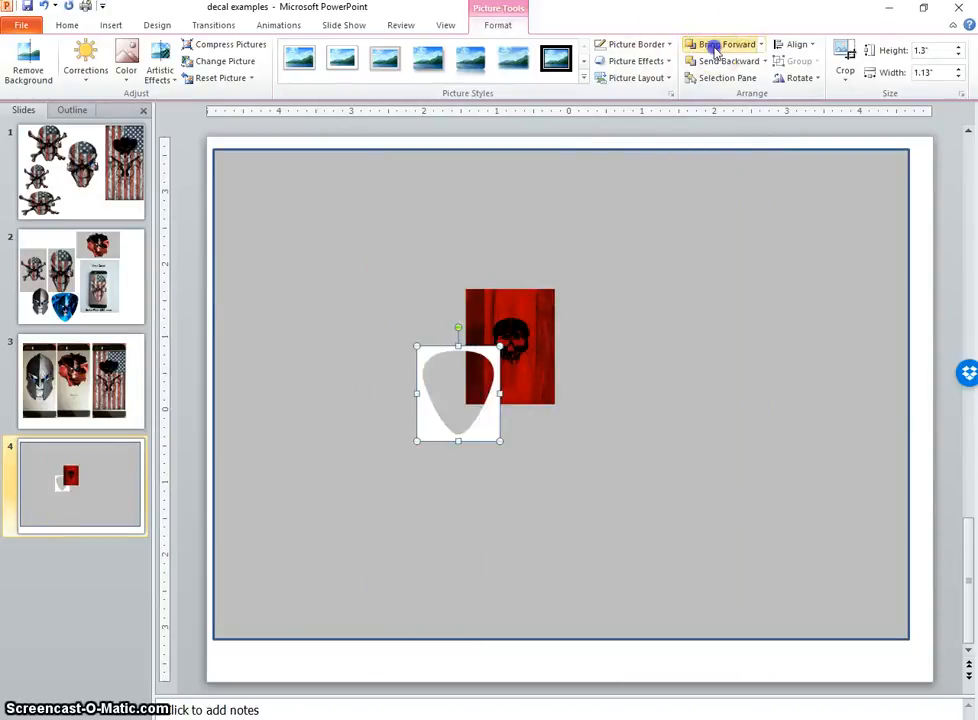
left_click_drag(479, 432, 530, 387)
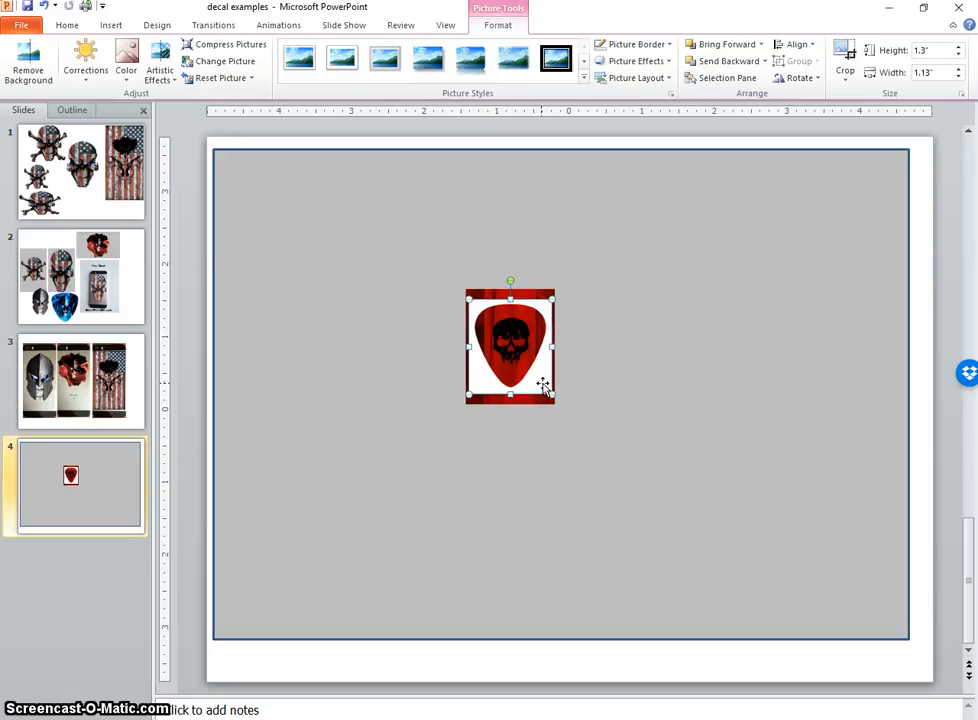
left_click_drag(542, 386, 548, 385)
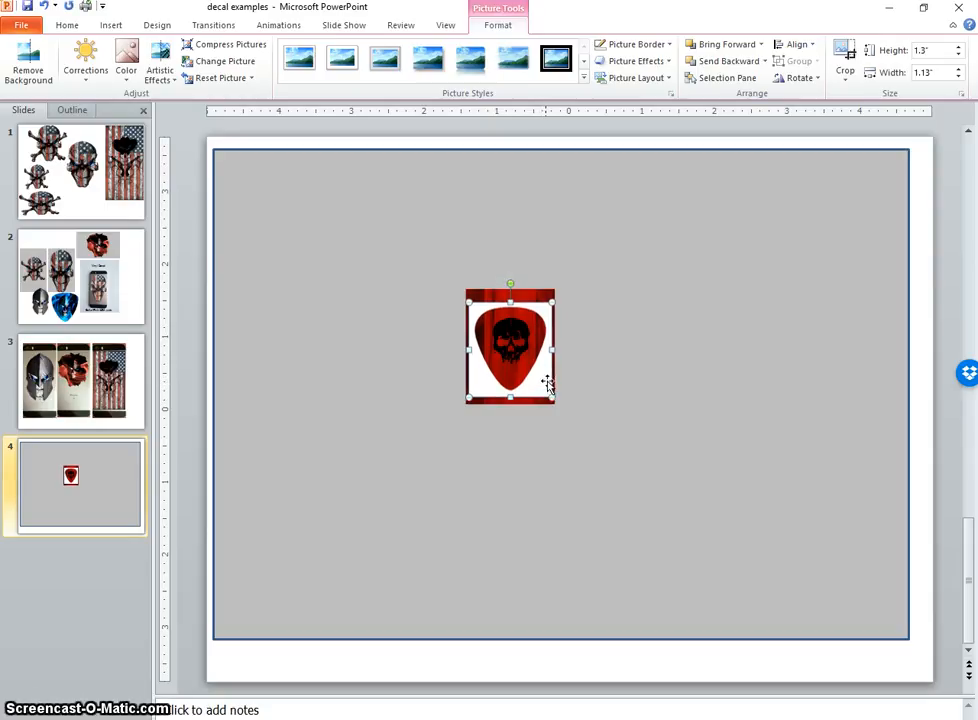
- Crop the redwood skull picture from its upper-right and lower-left corners to trim the margins around the pick template
left_click(537, 413)
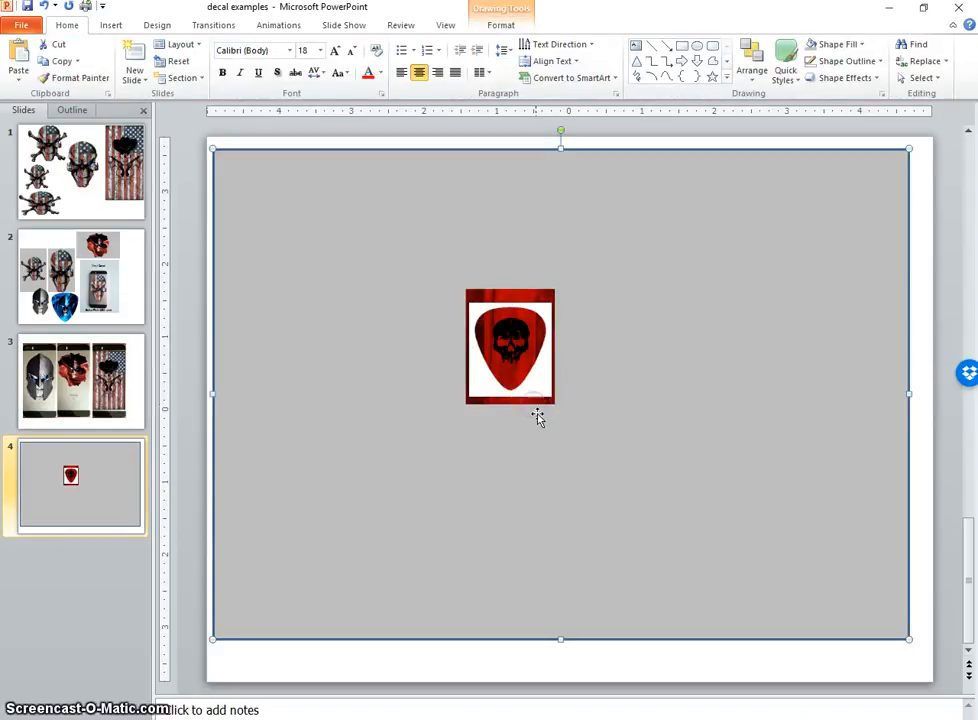
left_click(541, 403)
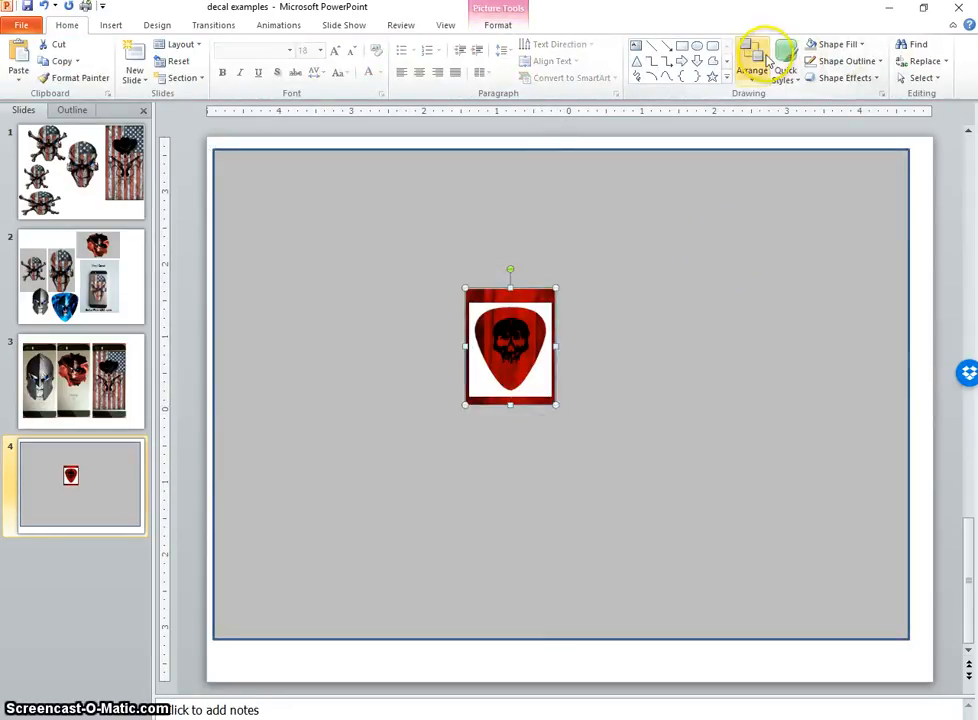
left_click(498, 25)
left_click(844, 62)
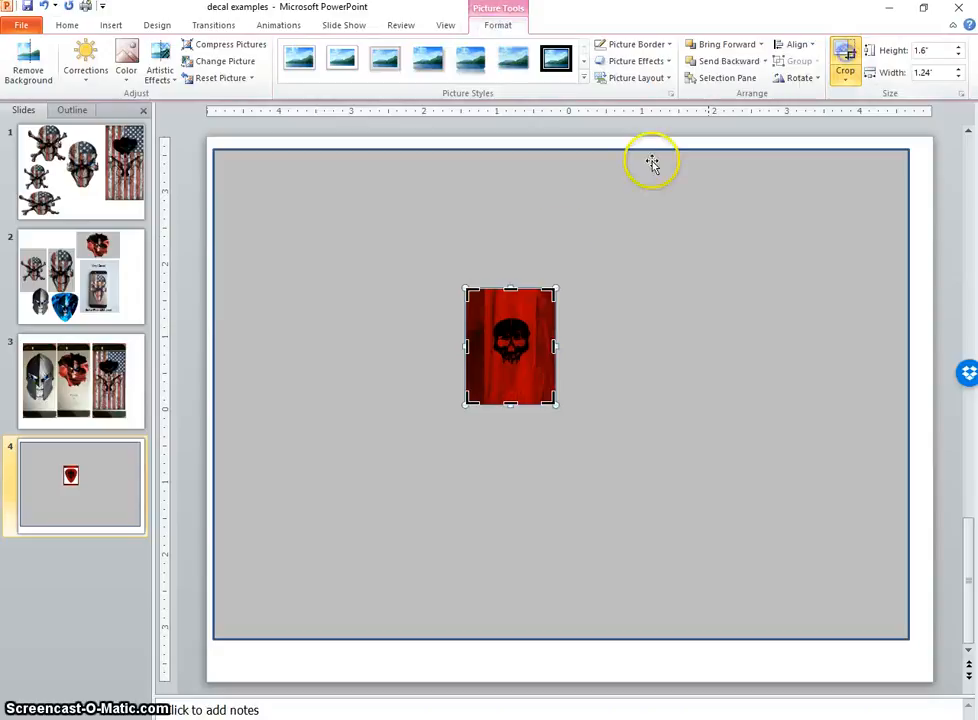
mouse_move(554, 290)
left_mouse_down()
mouse_move(540, 320)
mouse_move(553, 305)
left_mouse_up()
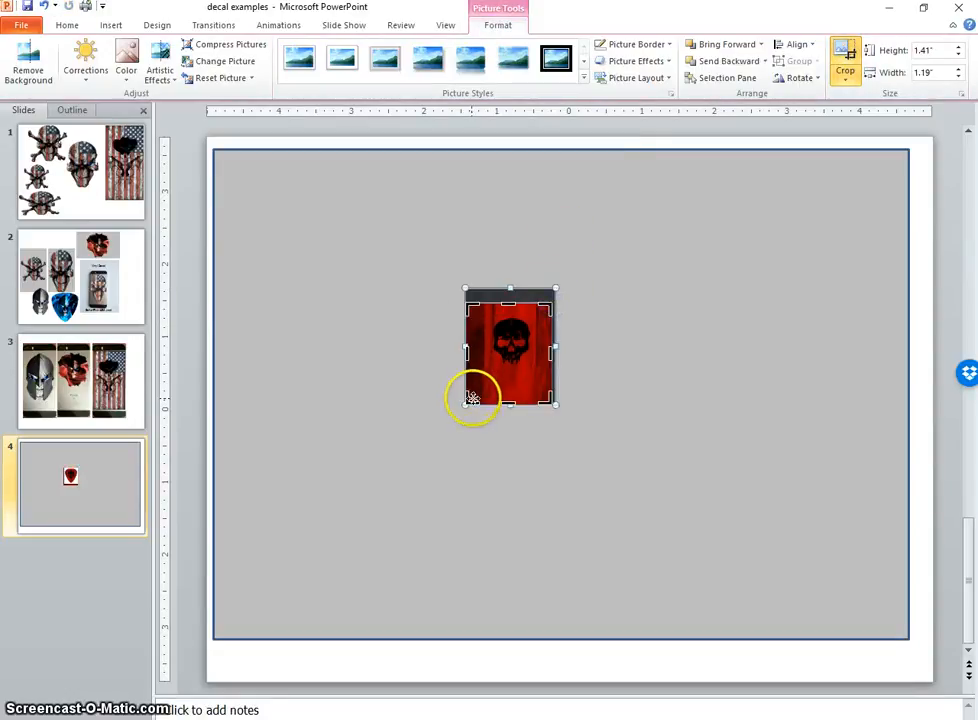
mouse_move(467, 403)
left_mouse_down()
mouse_move(496, 377)
mouse_move(470, 397)
left_mouse_up()
left_click(845, 60)
left_click(684, 262)
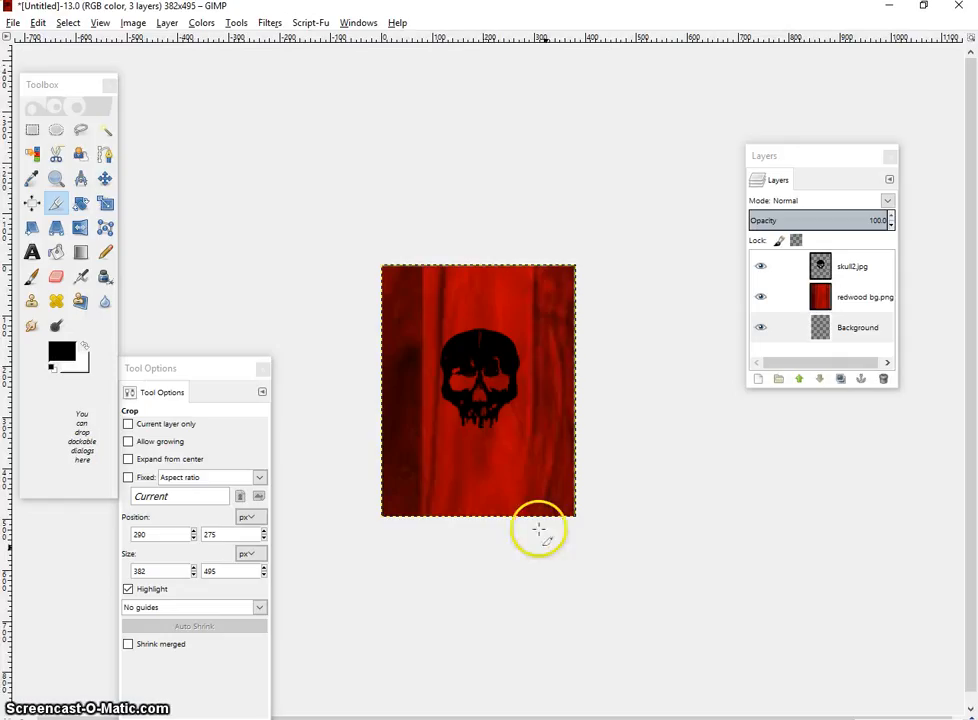
- Switch to GIMP, hide and reshow the skull2.jpg layer, and make it the active layer
left_click(761, 267)
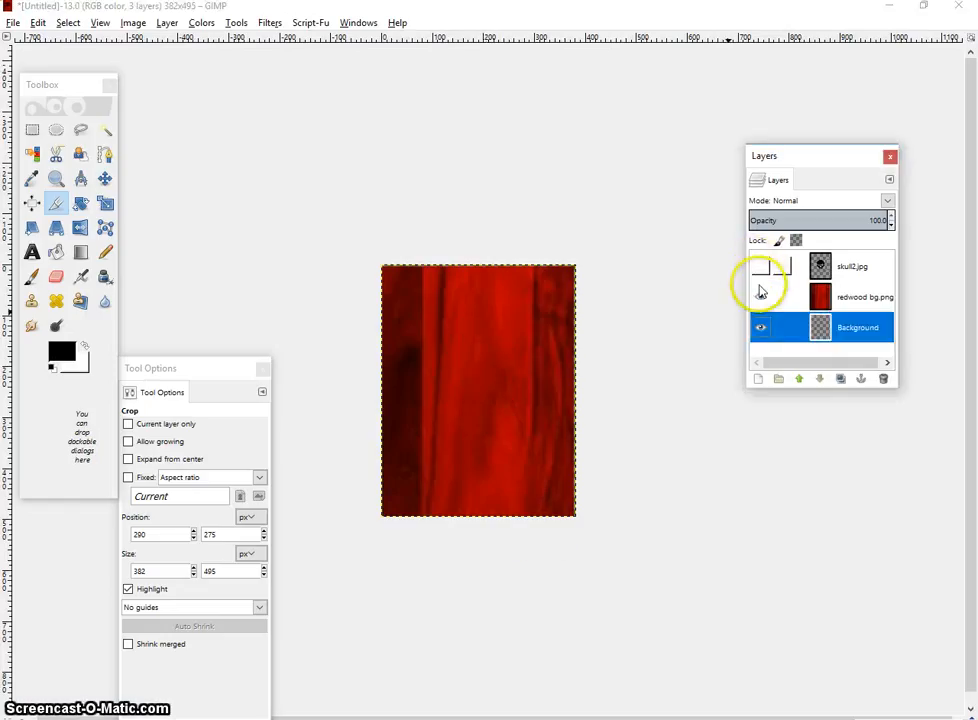
left_click(761, 267)
left_click(801, 270)
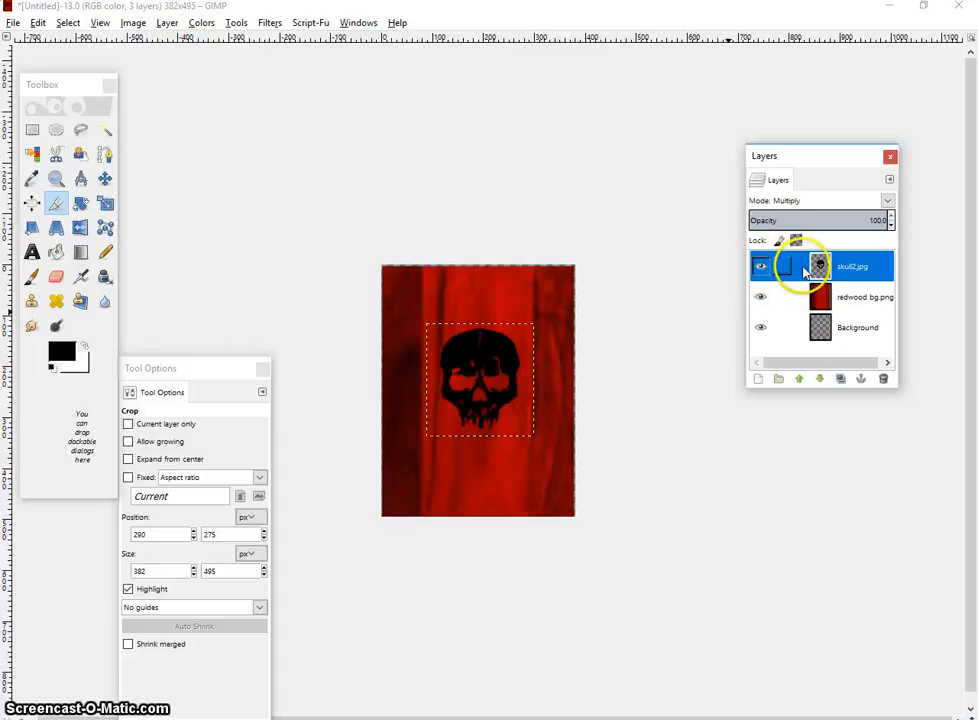